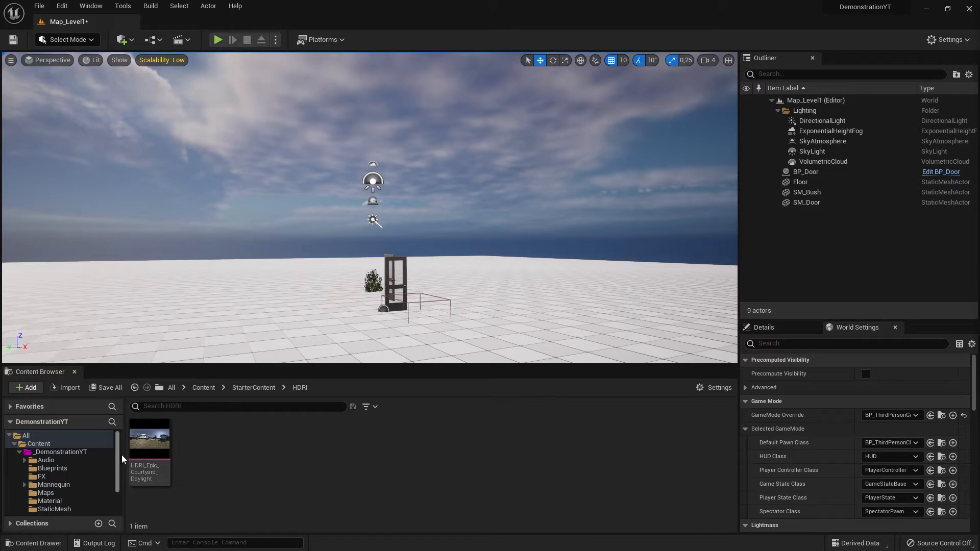
Browse StarterContent to the HDRI folder and preview the HDRI_Epic_Courtyard_Daylight texture in its own editor window, closing it when done.
{"action": "scroll", "coordinate": [120, 456], "scroll_direction": "down", "scroll_amount": 2}
{"action": "left_click", "coordinate": [53, 494]}
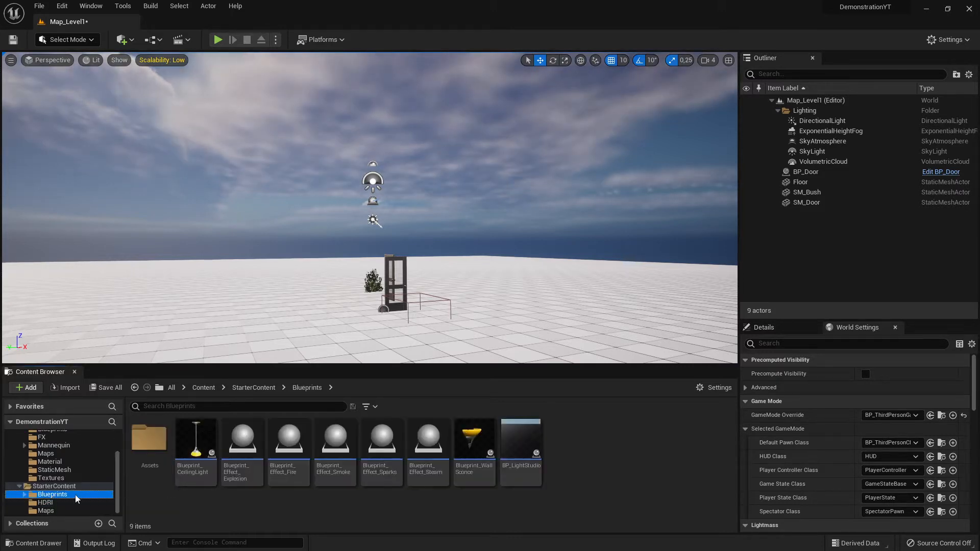
{"action": "left_click", "coordinate": [61, 502]}
{"action": "mouse_move", "coordinate": [160, 452]}
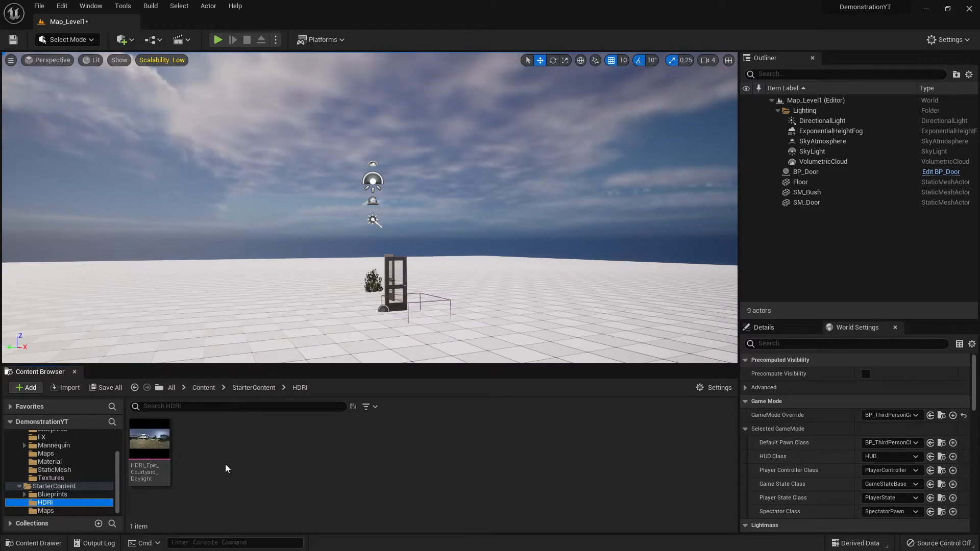
{"action": "mouse_move", "coordinate": [420, 239]}
{"action": "right_mouse_down"}
{"action": "mouse_move", "coordinate": [612, 278]}
{"action": "mouse_move", "coordinate": [428, 283]}
{"action": "mouse_move", "coordinate": [407, 271]}
{"action": "mouse_move", "coordinate": [420, 214]}
{"action": "mouse_move", "coordinate": [420, 236]}
{"action": "right_mouse_up"}
{"action": "key", "text": "s"}
{"action": "key", "text": "w"}
{"action": "key", "text": "s"}
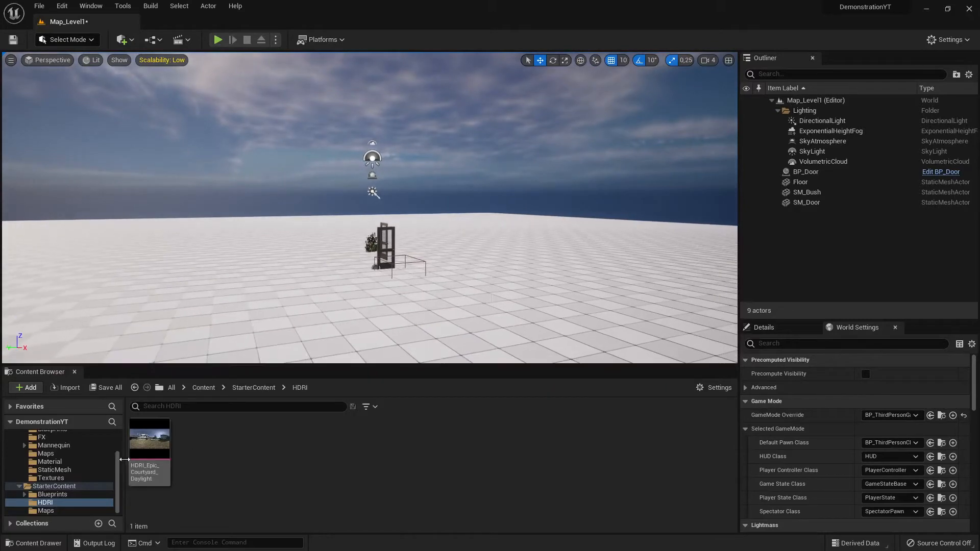
{"action": "double_click", "coordinate": [150, 441]}
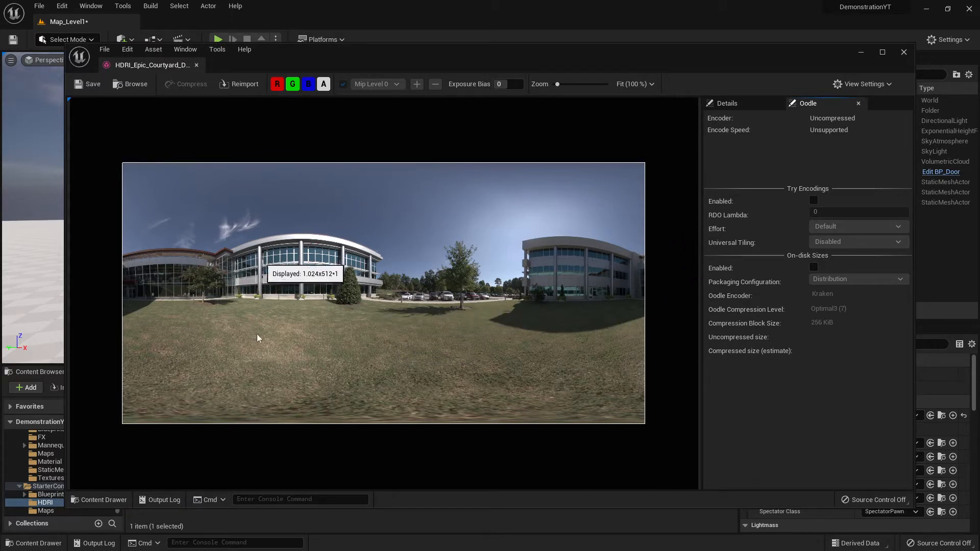
{"action": "left_click", "coordinate": [197, 65]}
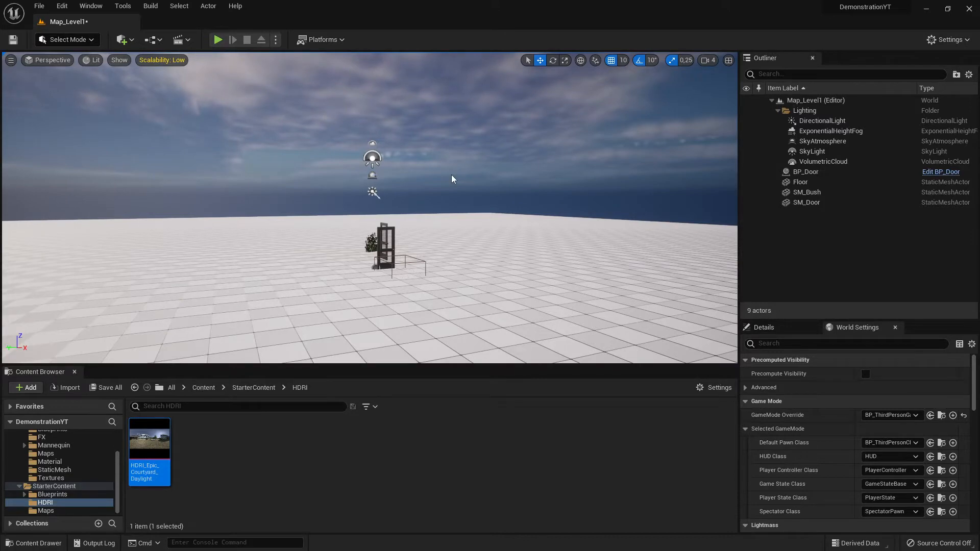
Try to place the HDRI_Epic_Courtyard_Daylight texture directly onto the sky in the level.
{"action": "right_click_drag", "start_coordinate": [452, 179], "coordinate": [470, 87]}
{"action": "key", "text": "w"}
{"action": "key", "text": "w"}
{"action": "key", "text": "s"}
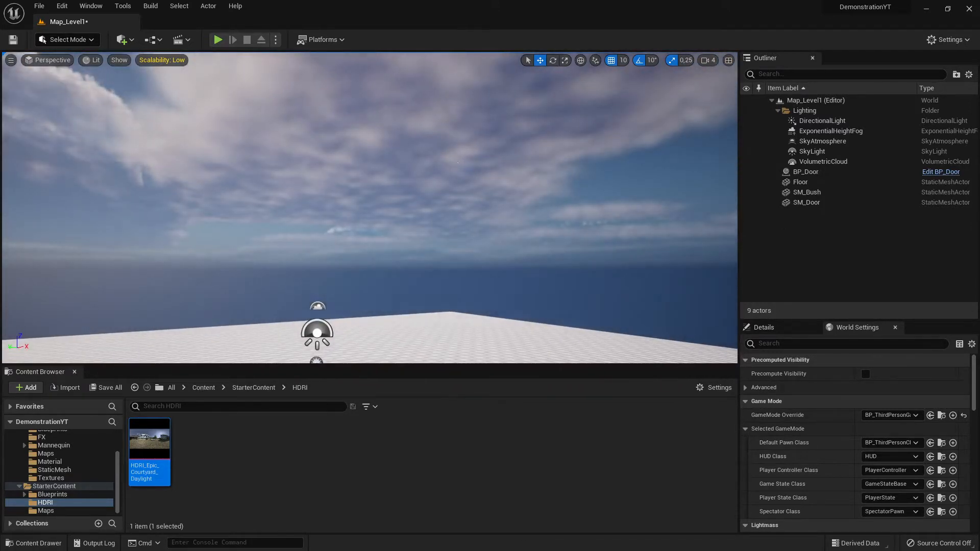
{"action": "right_click_drag", "start_coordinate": [481, 160], "coordinate": [31, 182]}
{"action": "right_click_drag", "start_coordinate": [139, 245], "coordinate": [335, 240]}
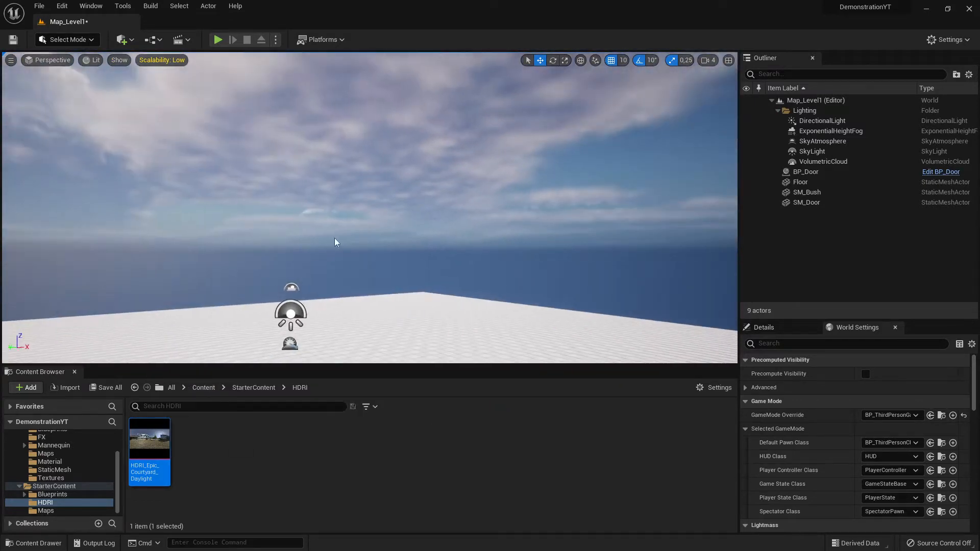
{"action": "mouse_move", "coordinate": [153, 446]}
{"action": "left_click_drag", "start_coordinate": [152, 447], "coordinate": [394, 153]}
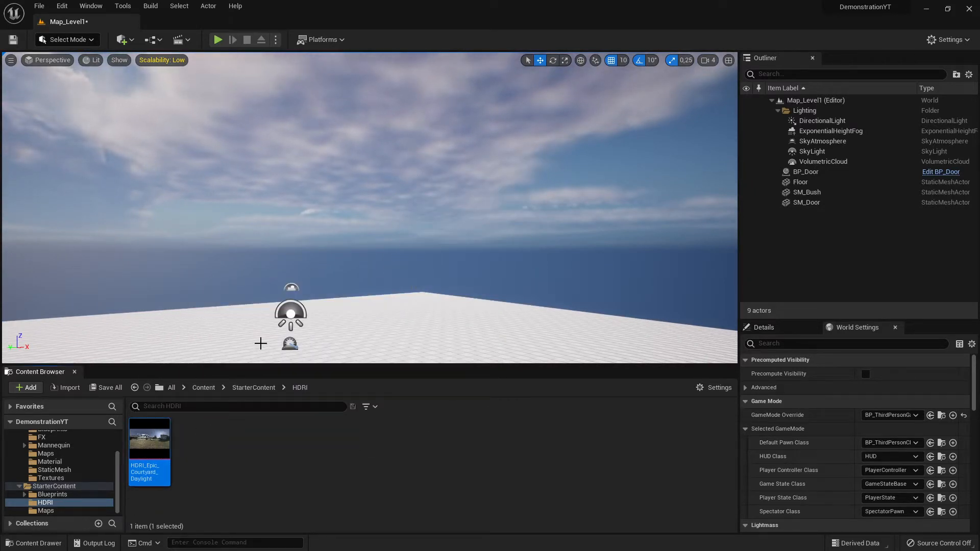
{"action": "mouse_move", "coordinate": [148, 454]}
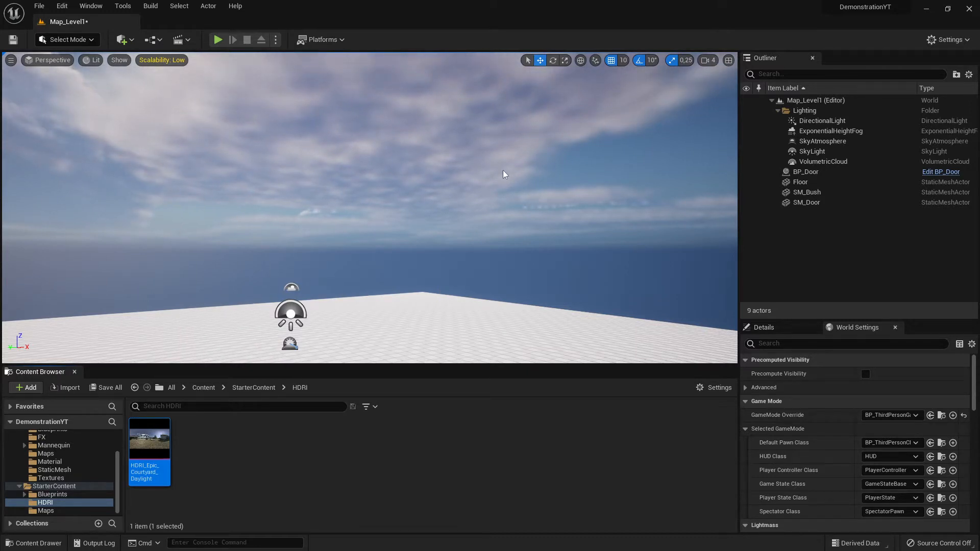
Compare the level's current sky with the panoramic image in HDRI_Epic_Courtyard_Daylight, and close the texture preview.
{"action": "right_click_drag", "start_coordinate": [503, 174], "coordinate": [459, 174]}
{"action": "right_click_drag", "start_coordinate": [256, 206], "coordinate": [273, 206]}
{"action": "right_click_drag", "start_coordinate": [229, 181], "coordinate": [400, 227]}
{"action": "double_click", "coordinate": [149, 449]}
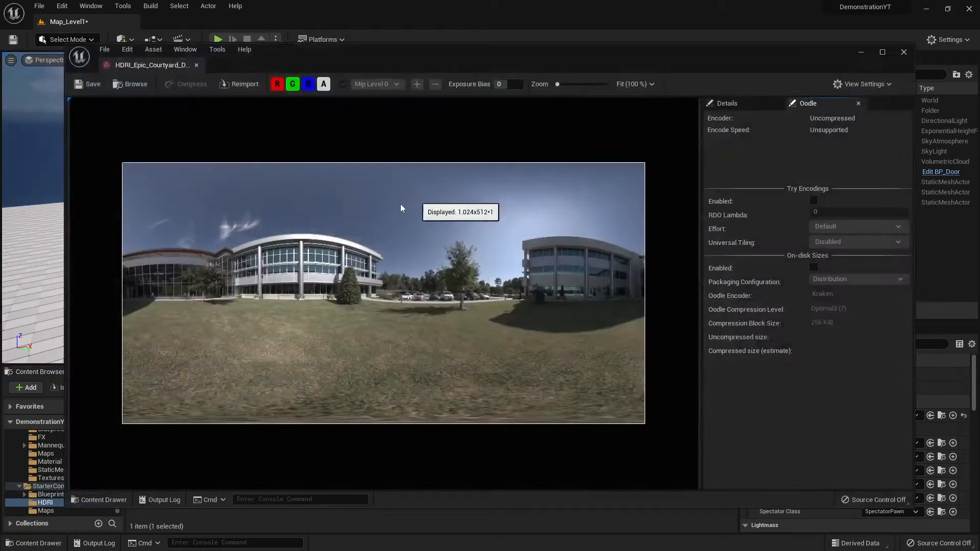
{"action": "left_click", "coordinate": [195, 66]}
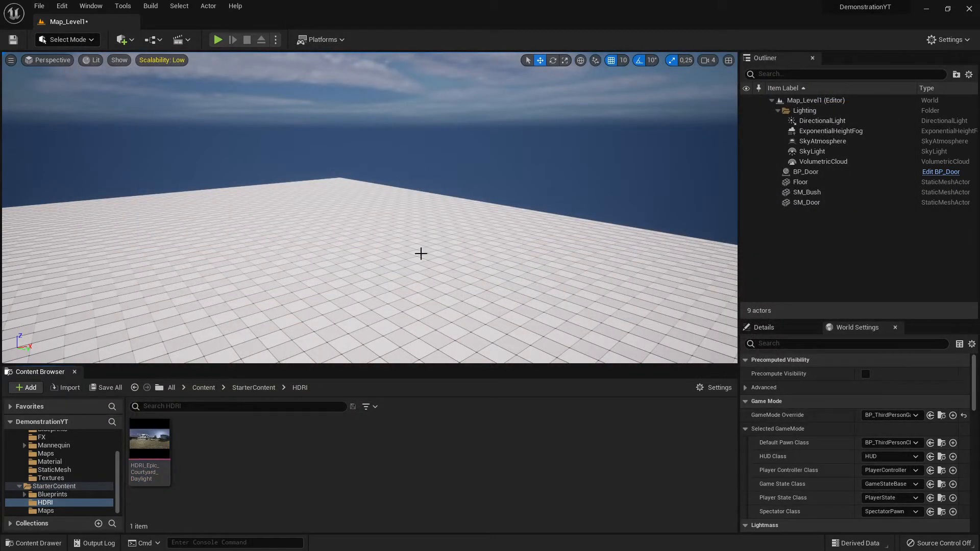
Open the Plugins browser and dock its window beside the Map_Level1 tab.
{"action": "right_click_drag", "start_coordinate": [420, 253], "coordinate": [420, 210]}
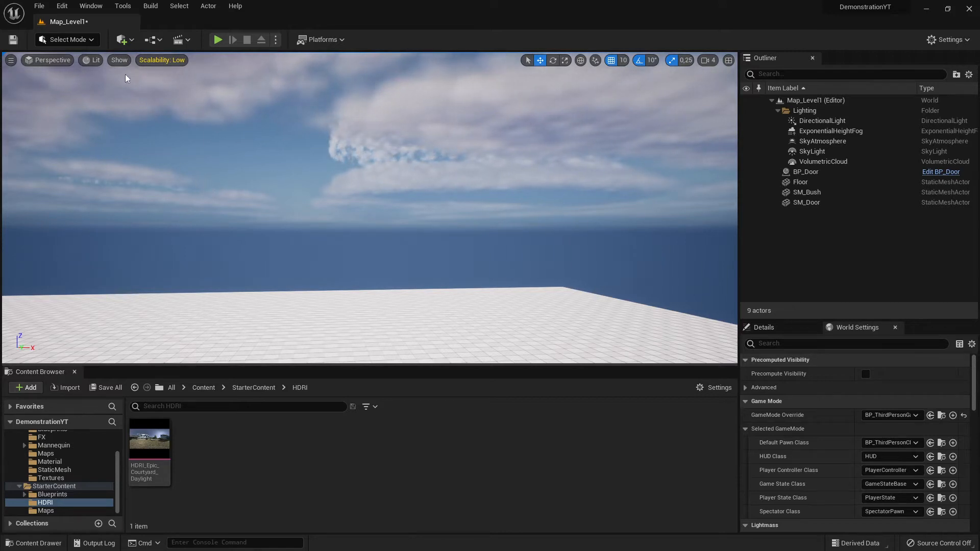
{"action": "left_click", "coordinate": [63, 7]}
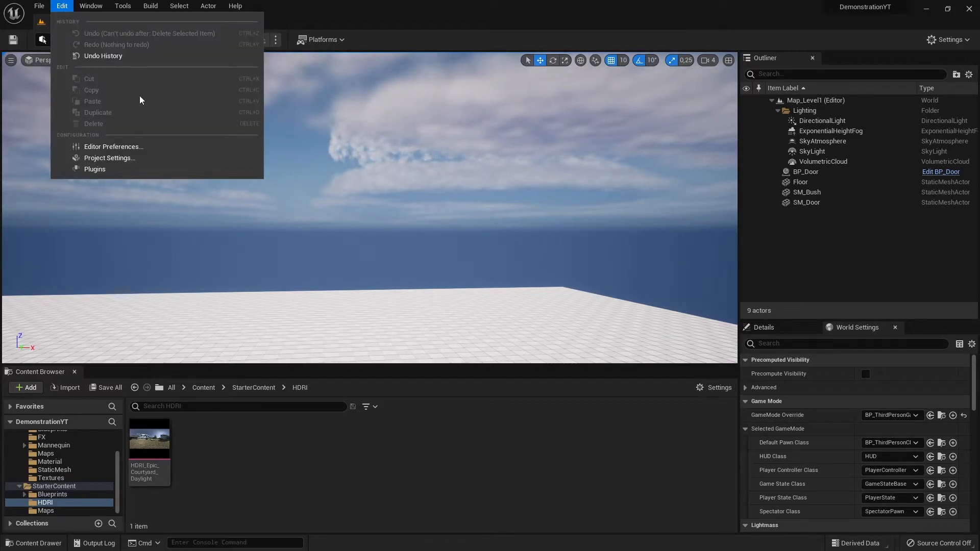
{"action": "left_click", "coordinate": [89, 169]}
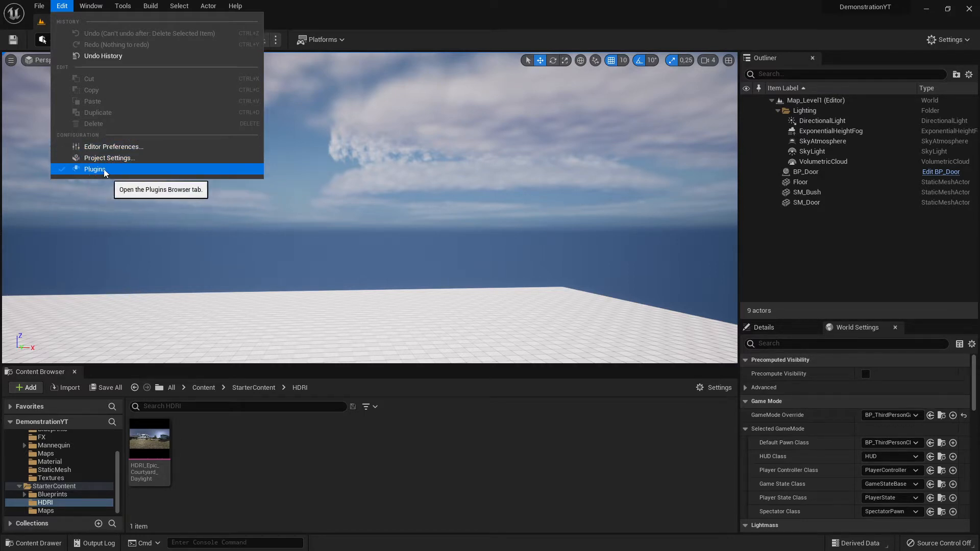
{"action": "left_click", "coordinate": [99, 169]}
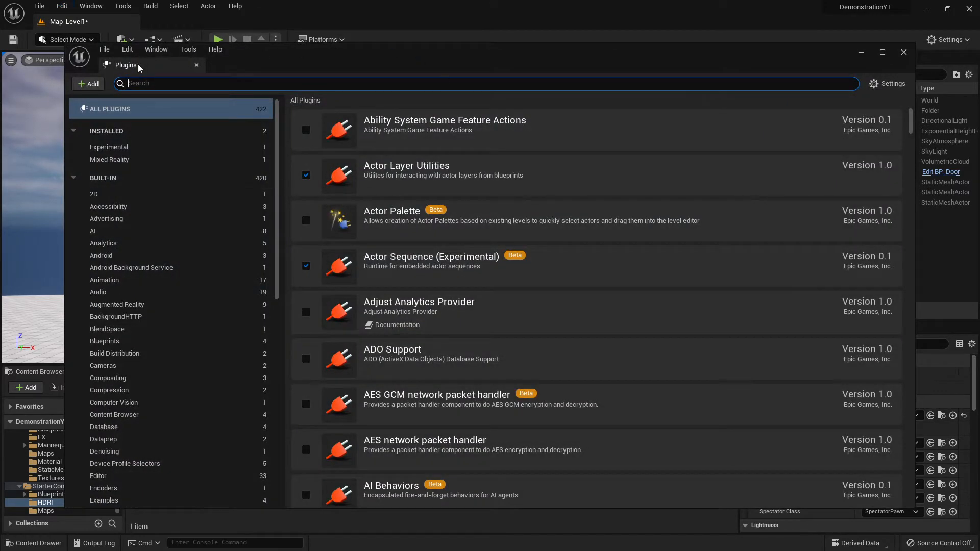
{"action": "left_click_drag", "start_coordinate": [138, 66], "coordinate": [194, 22]}
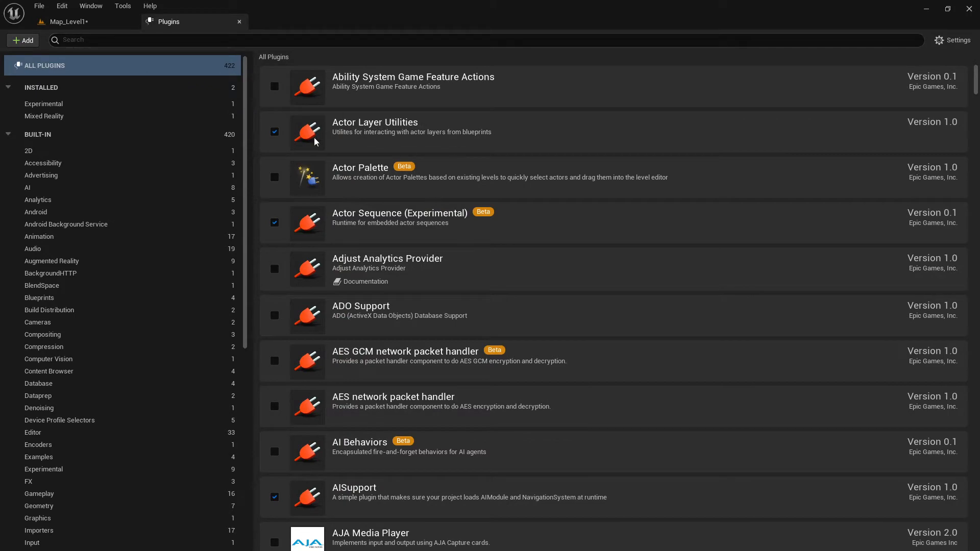
Look through the built-in plugin categories and the list of all available plugins.
{"action": "scroll", "coordinate": [151, 175], "scroll_direction": "down", "scroll_amount": 5}
{"action": "scroll", "coordinate": [139, 305], "scroll_direction": "down", "scroll_amount": 2}
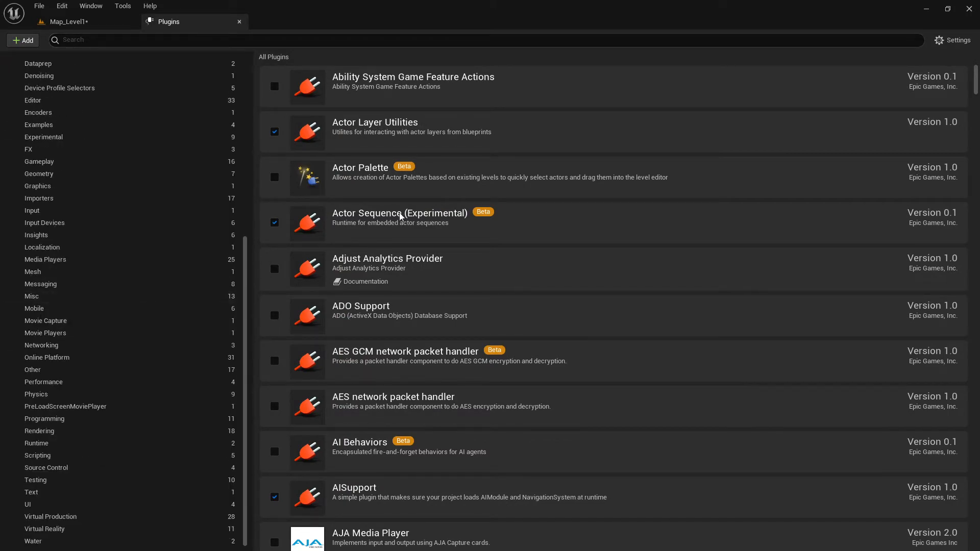
{"action": "scroll", "coordinate": [439, 271], "scroll_direction": "down", "scroll_amount": 12}
{"action": "scroll", "coordinate": [447, 301], "scroll_direction": "down", "scroll_amount": 8}
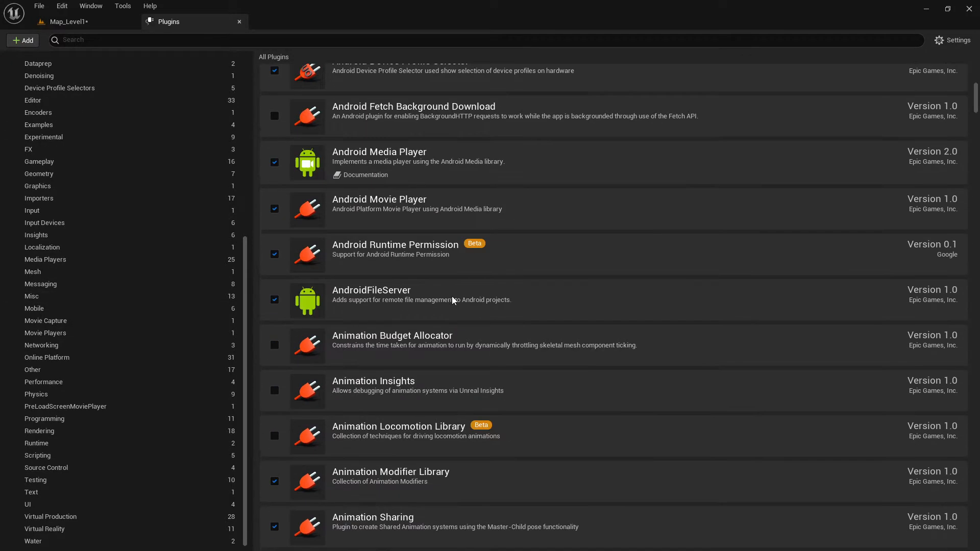
{"action": "scroll", "coordinate": [464, 296], "scroll_direction": "up", "scroll_amount": 4}
{"action": "scroll", "coordinate": [464, 296], "scroll_direction": "up", "scroll_amount": 9}
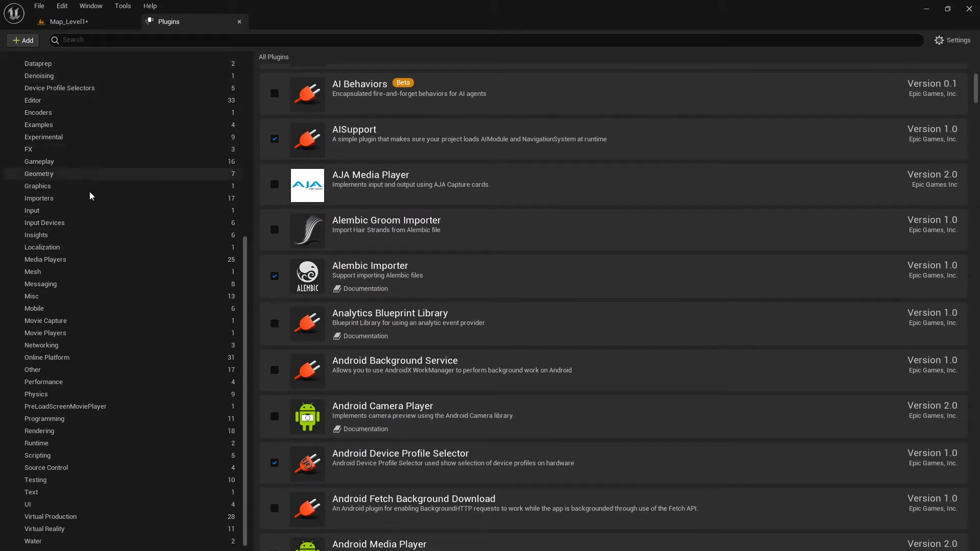
{"action": "scroll", "coordinate": [186, 385], "scroll_direction": "up", "scroll_amount": 1}
{"action": "scroll", "coordinate": [509, 297], "scroll_direction": "up", "scroll_amount": 8}
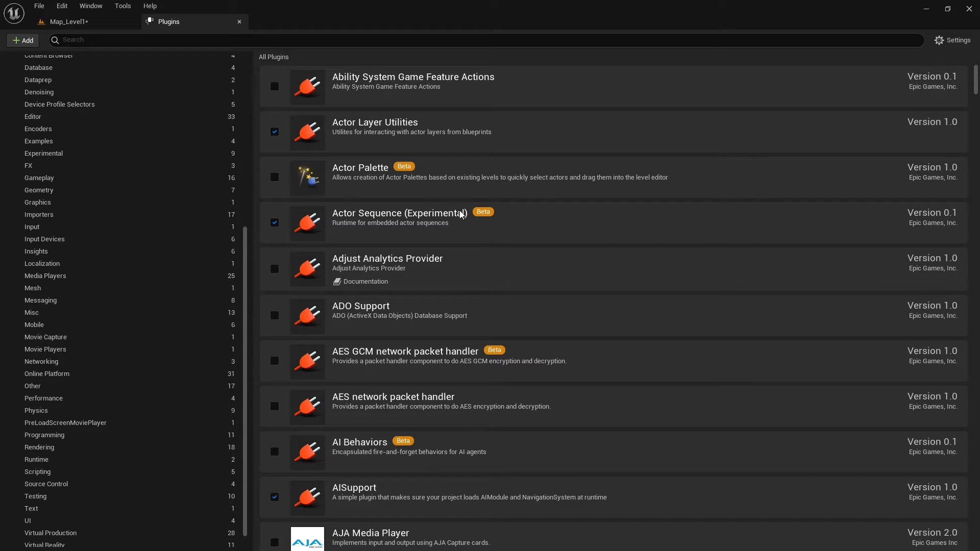
{"action": "scroll", "coordinate": [460, 219], "scroll_direction": "down", "scroll_amount": 10}
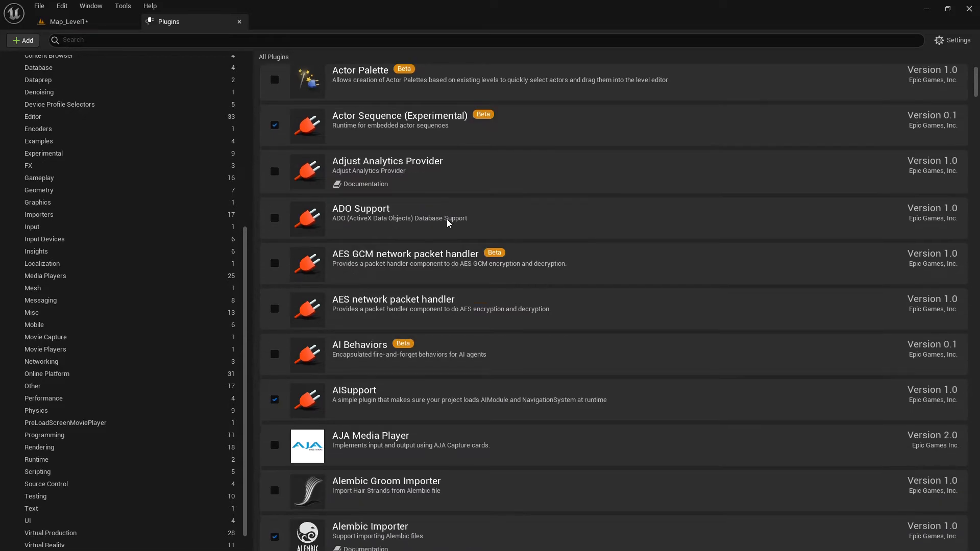
{"action": "scroll", "coordinate": [455, 244], "scroll_direction": "down", "scroll_amount": 8}
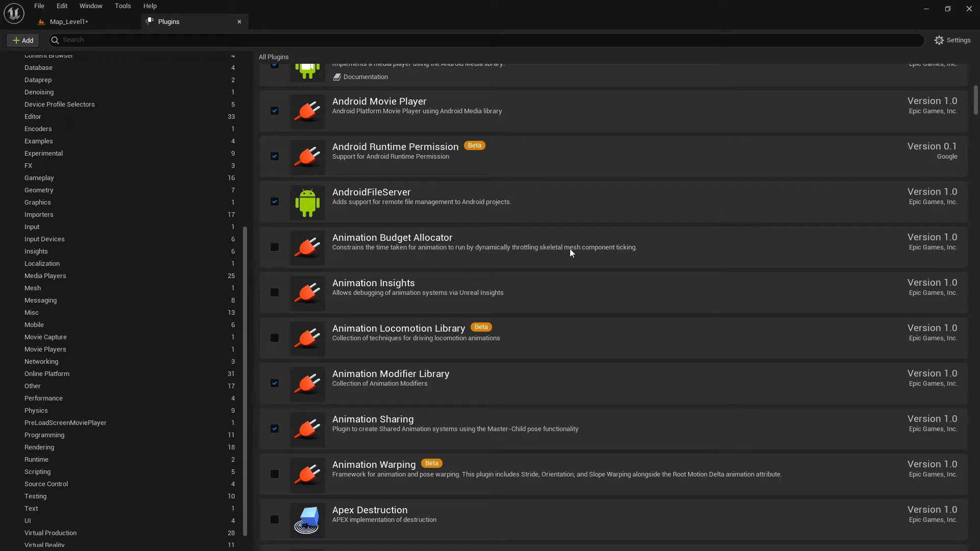
{"action": "scroll", "coordinate": [566, 252], "scroll_direction": "up", "scroll_amount": 4}
{"action": "scroll", "coordinate": [568, 250], "scroll_direction": "up", "scroll_amount": 15}
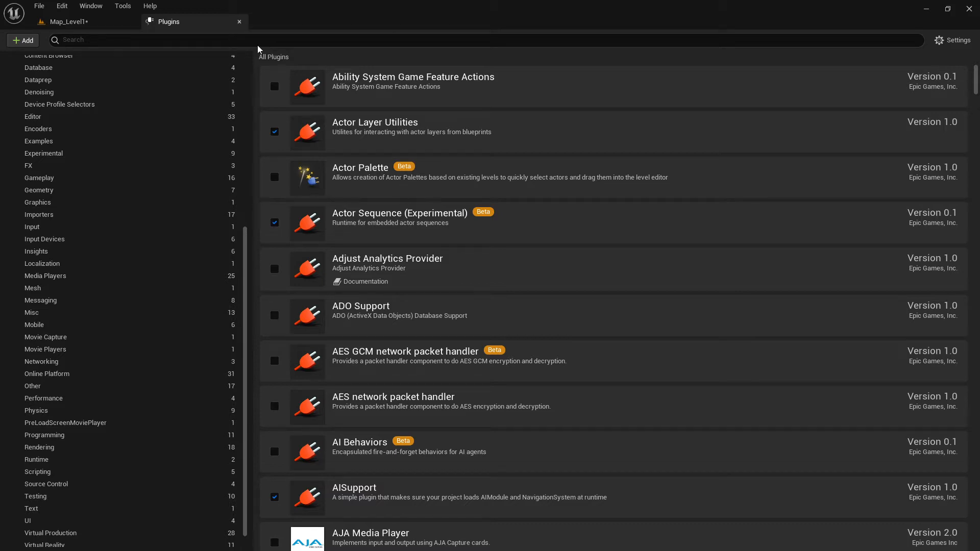
{"action": "left_click", "coordinate": [69, 21]}
{"action": "mouse_move", "coordinate": [159, 466]}
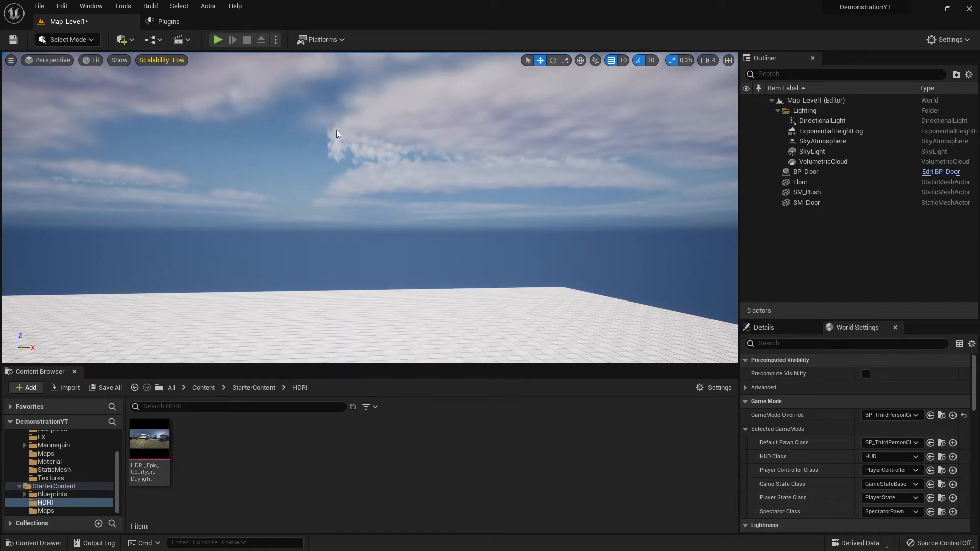
{"action": "left_click", "coordinate": [204, 21]}
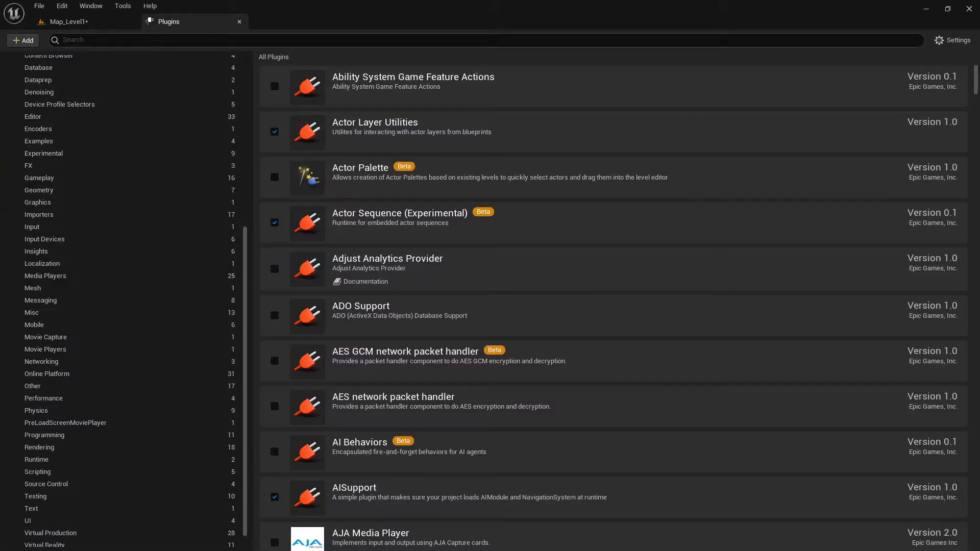
Search the plugins for HDRI and enable the HDRIBackdrop plugin.
{"action": "left_click", "coordinate": [125, 40]}
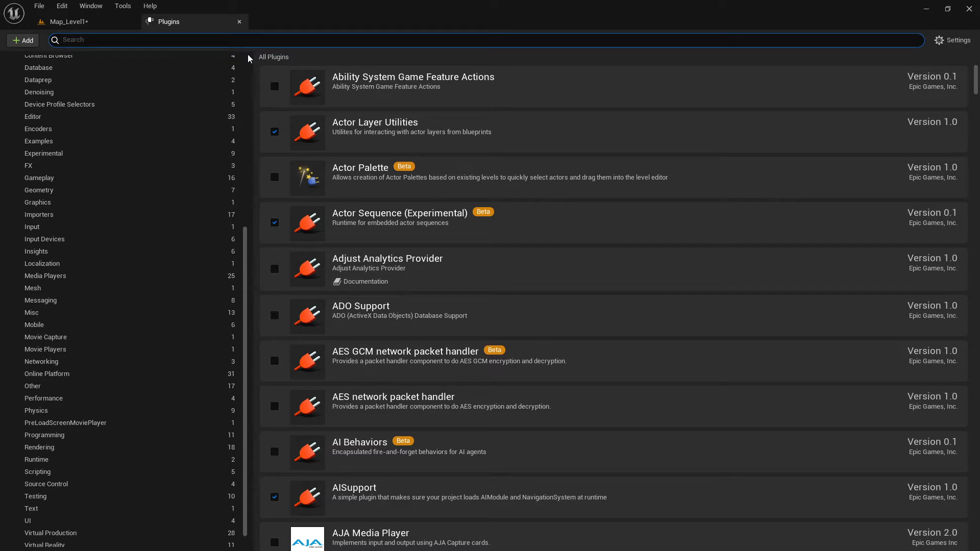
{"action": "type", "text": "H"}
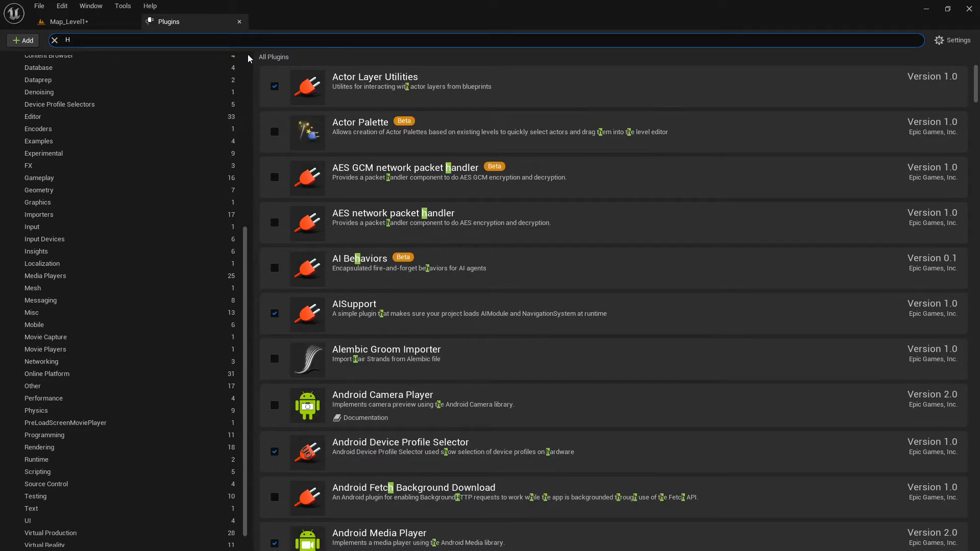
{"action": "type", "text": "DRI"}
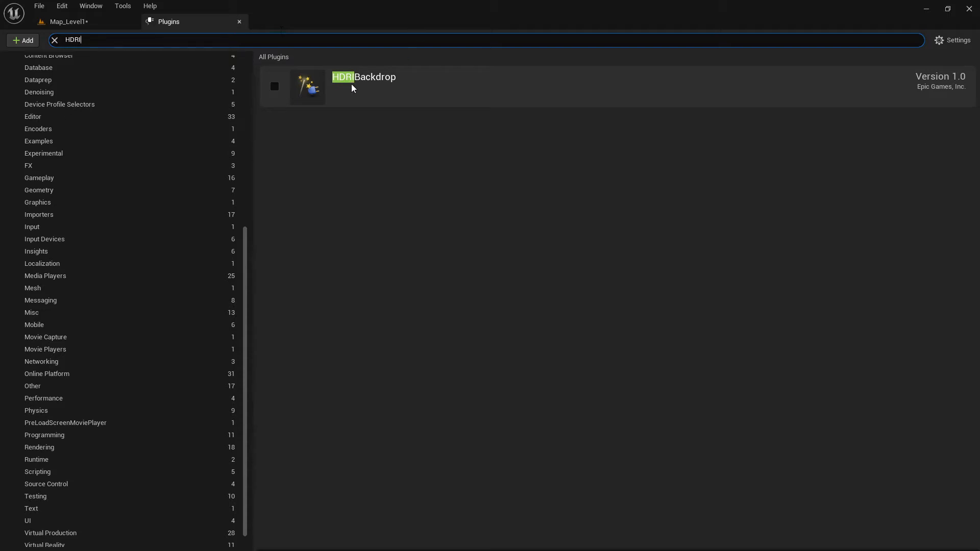
{"action": "left_click", "coordinate": [273, 88]}
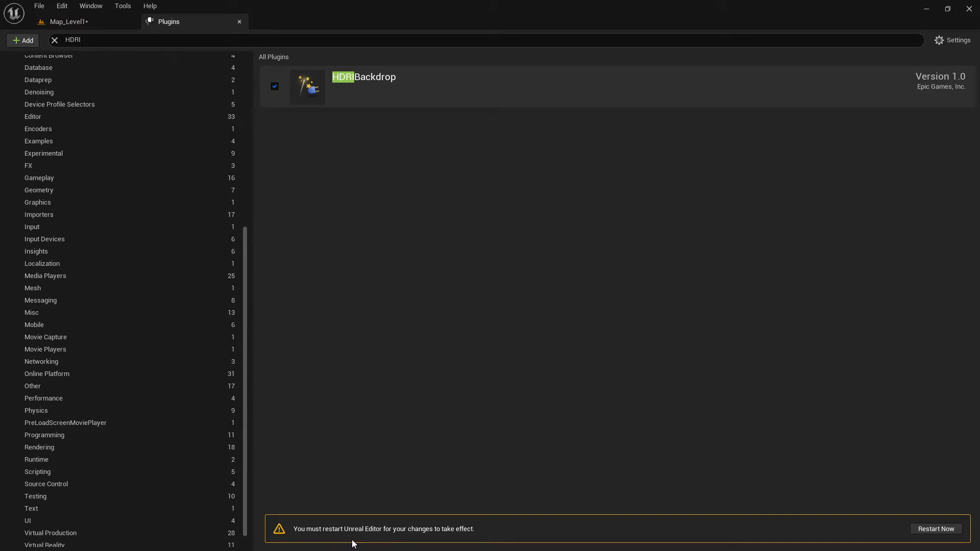
Restart the editor to load the plugin, saving Map_Level1 first, and minimize the web browser window left on the desktop.
{"action": "left_click", "coordinate": [935, 529]}
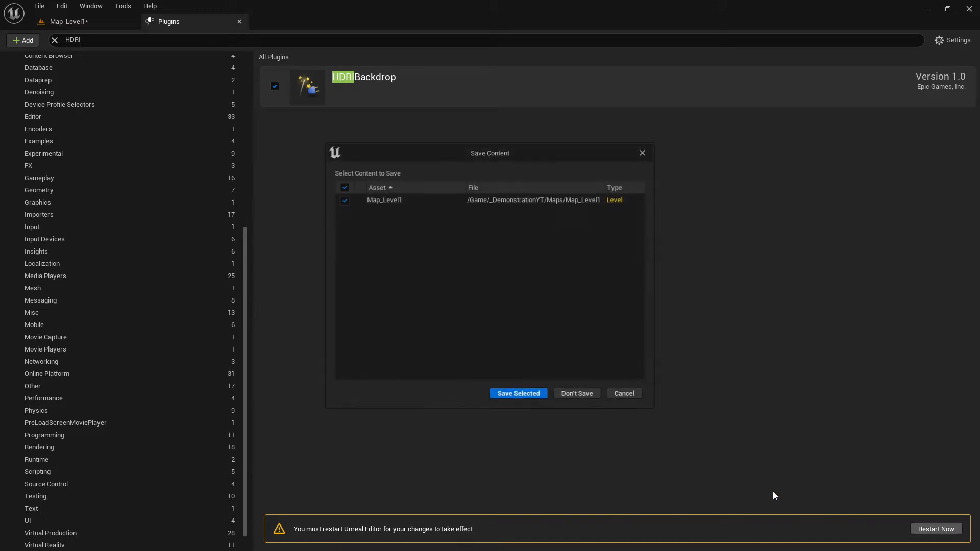
{"action": "left_click", "coordinate": [507, 396]}
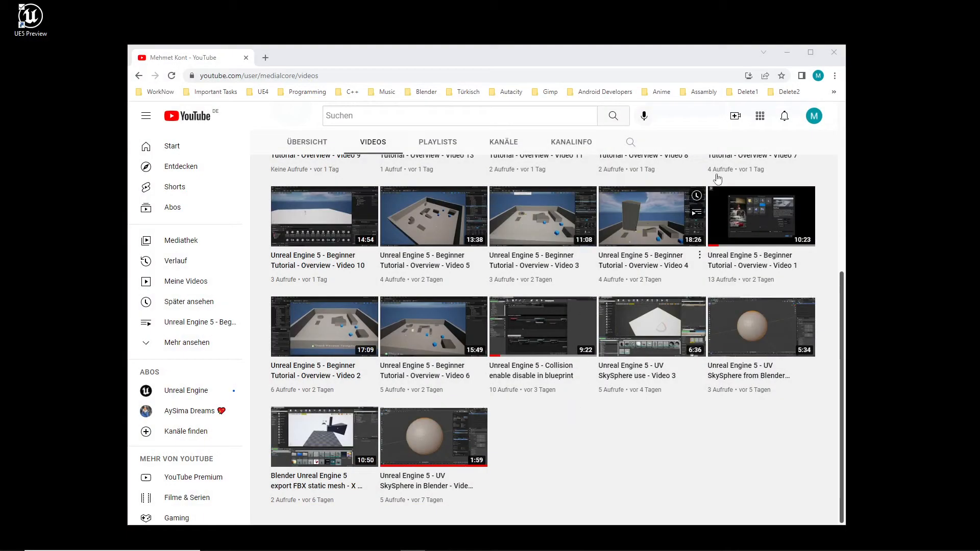
{"action": "left_click", "coordinate": [786, 53]}
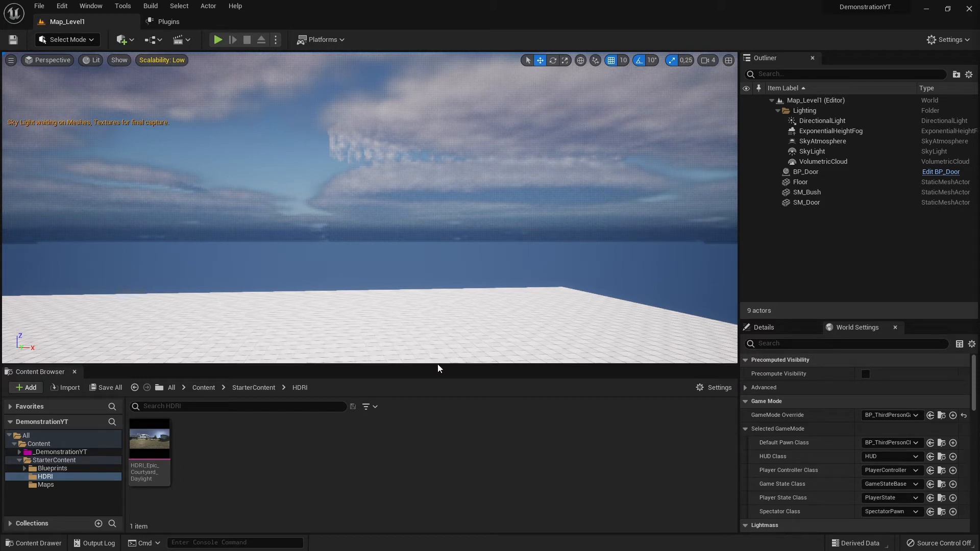
Maximize the editor window and shrink the Content Browser's height slightly to enlarge the level viewport.
{"action": "key", "text": "super+Tab"}
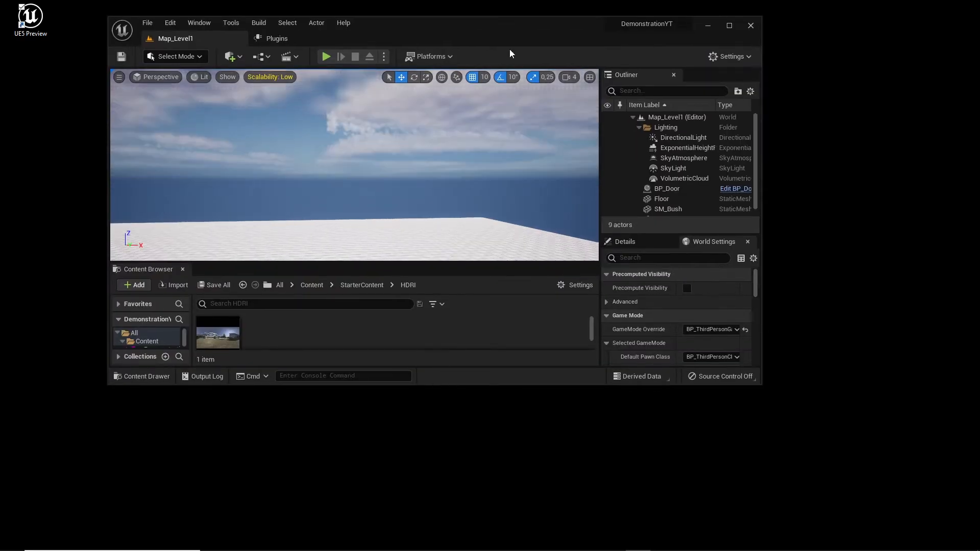
{"action": "double_click", "coordinate": [509, 33]}
{"action": "left_click_drag", "start_coordinate": [391, 366], "coordinate": [397, 387]}
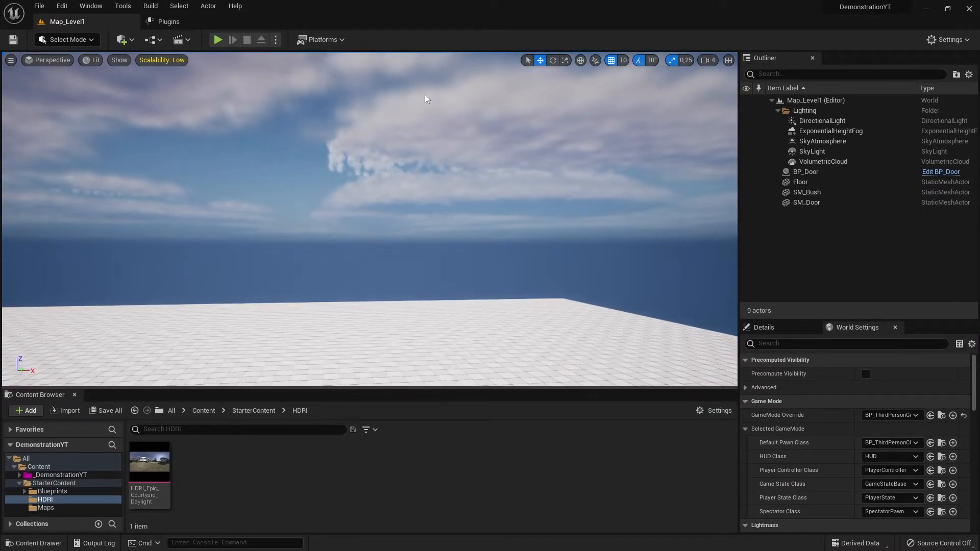
{"action": "right_click_drag", "start_coordinate": [425, 94], "coordinate": [406, 182]}
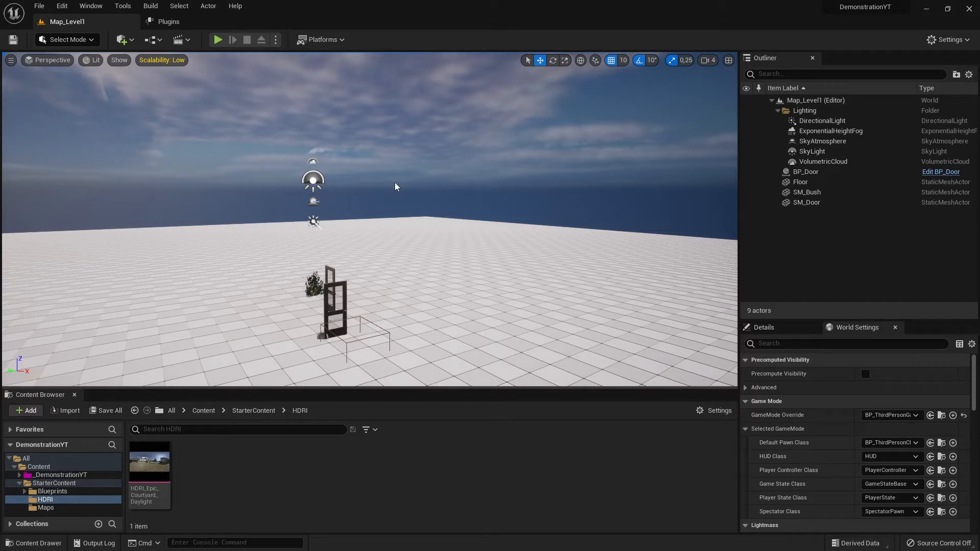
Add an HDRI Backdrop light actor to the middle of the level.
{"action": "left_click", "coordinate": [123, 45]}
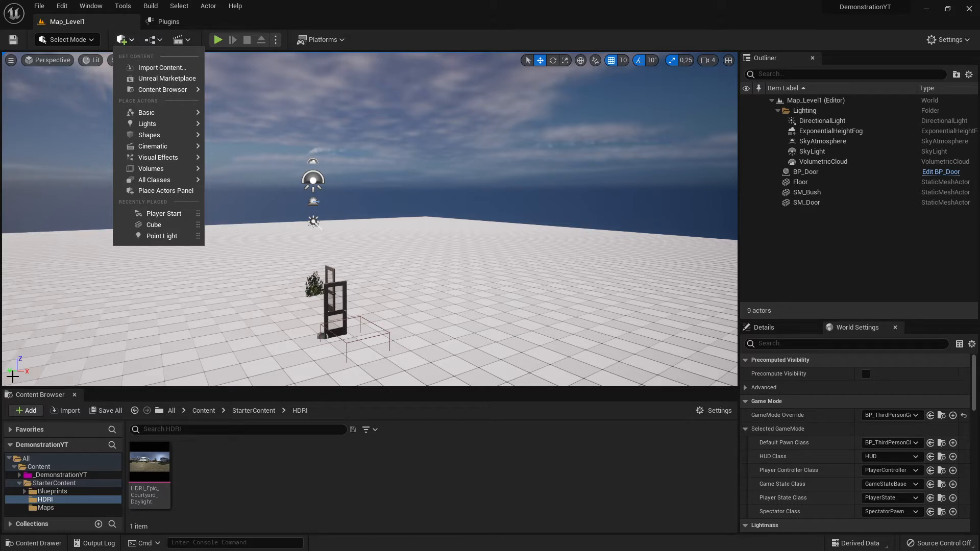
{"action": "left_click", "coordinate": [10, 60]}
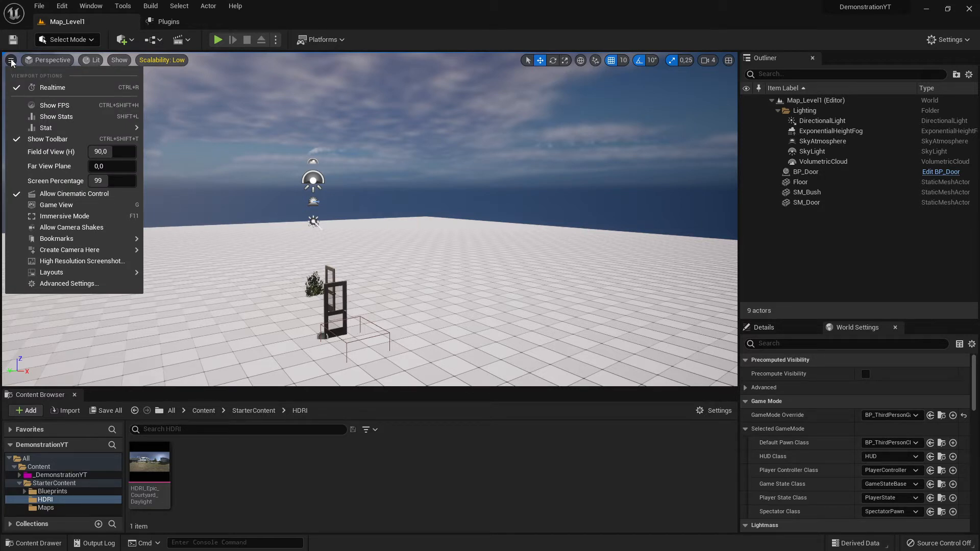
{"action": "left_click", "coordinate": [11, 60]}
{"action": "left_click", "coordinate": [121, 40]}
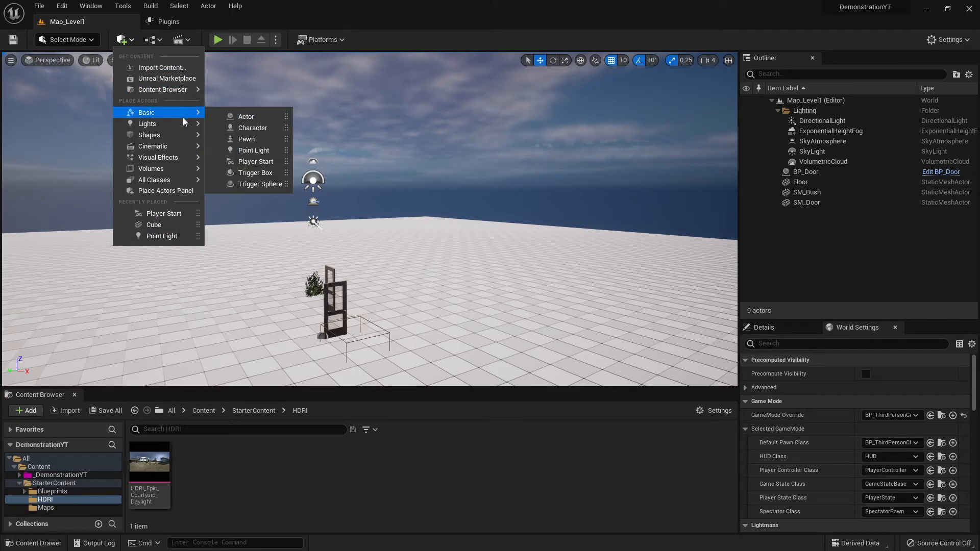
{"action": "mouse_move", "coordinate": [182, 126]}
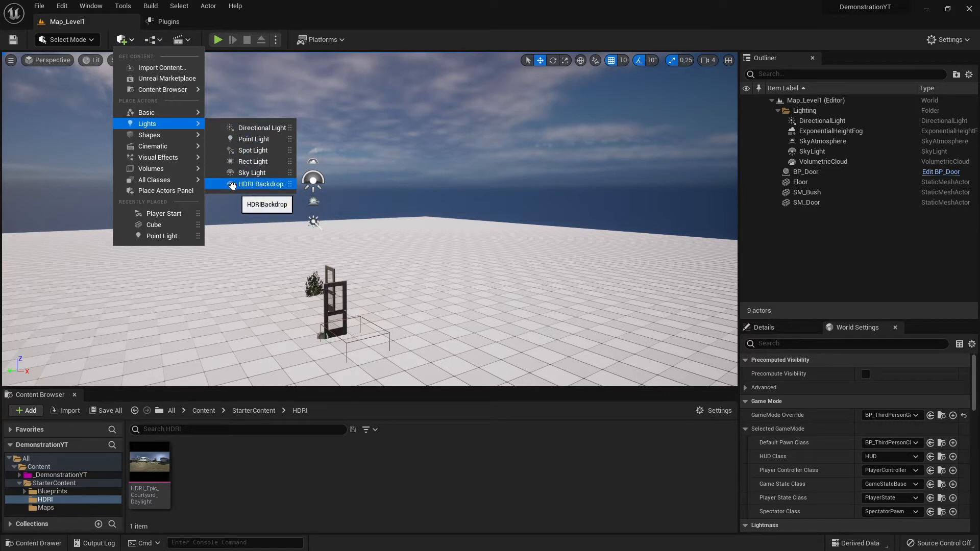
{"action": "left_click_drag", "start_coordinate": [271, 187], "coordinate": [259, 190]}
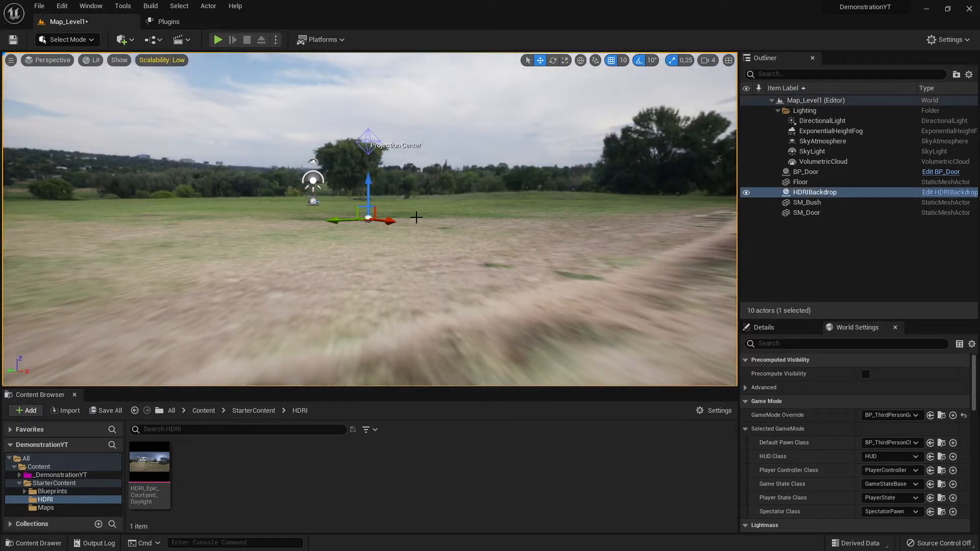
Look around the level to inspect the HDRI backdrop from several viewpoints.
{"action": "mouse_move", "coordinate": [420, 225]}
{"action": "right_mouse_down"}
{"action": "mouse_move", "coordinate": [419, 168]}
{"action": "mouse_move", "coordinate": [419, 239]}
{"action": "mouse_move", "coordinate": [276, 229]}
{"action": "mouse_move", "coordinate": [480, 227]}
{"action": "mouse_move", "coordinate": [301, 235]}
{"action": "mouse_move", "coordinate": [316, 219]}
{"action": "mouse_move", "coordinate": [418, 217]}
{"action": "mouse_move", "coordinate": [153, 201]}
{"action": "mouse_move", "coordinate": [349, 204]}
{"action": "mouse_move", "coordinate": [104, 204]}
{"action": "right_mouse_up"}
{"action": "key", "text": "s"}
{"action": "key", "text": "w"}
{"action": "key", "text": "d"}
{"action": "key", "text": "w"}
{"action": "key", "text": "a"}
{"action": "key", "text": "d"}
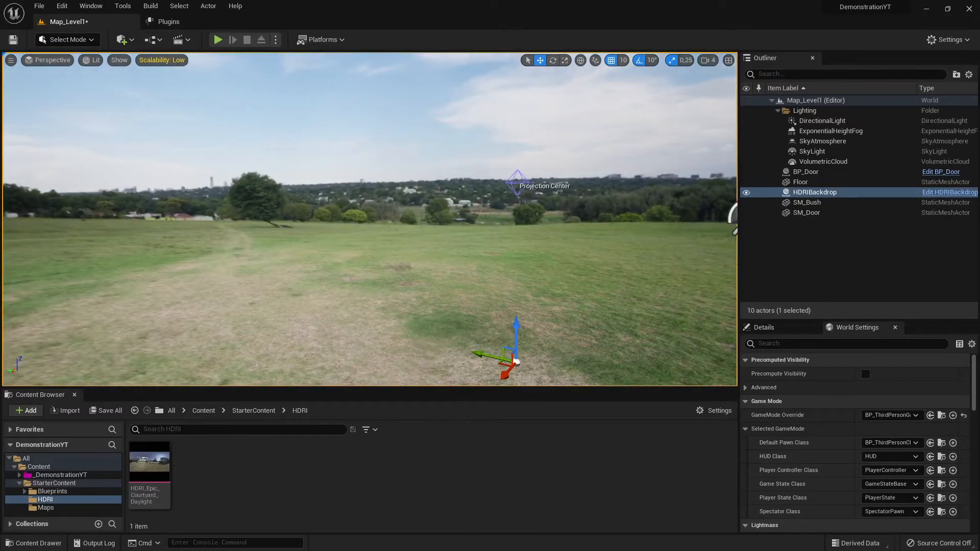
Set the viewport scalability to the Epic quality preset and view the backdrop with it.
{"action": "left_click", "coordinate": [175, 62]}
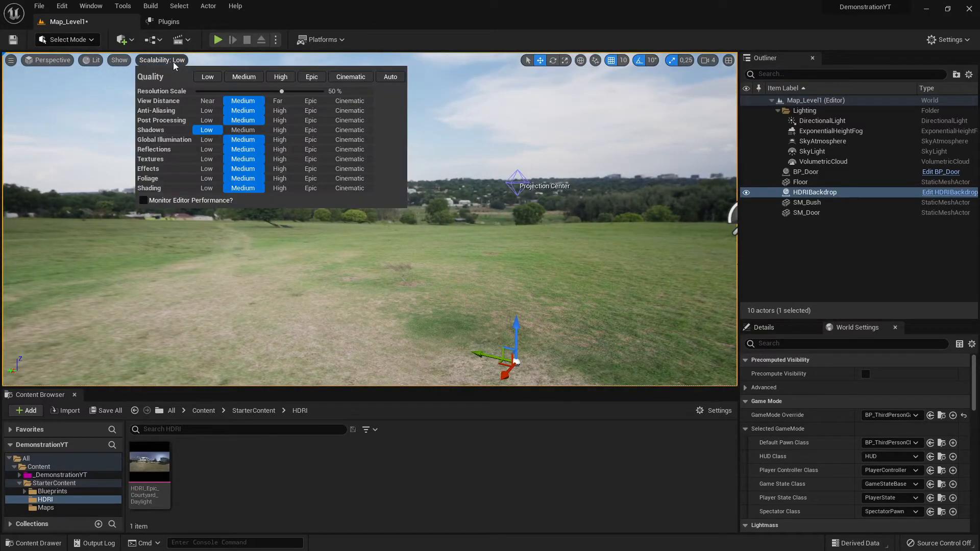
{"action": "left_click", "coordinate": [311, 77]}
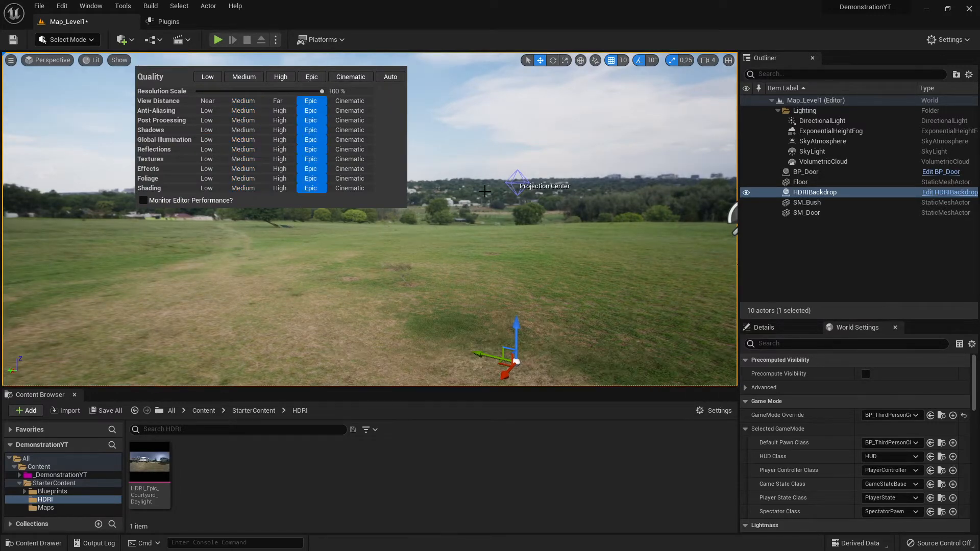
{"action": "left_click", "coordinate": [485, 194]}
{"action": "right_click_drag", "start_coordinate": [456, 192], "coordinate": [419, 193]}
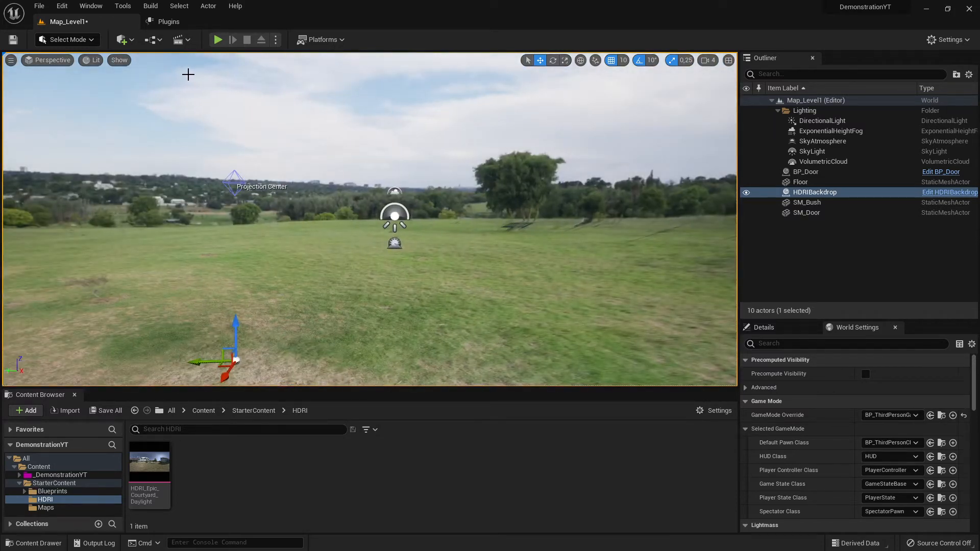
Set the engine scalability to the Medium preset with Shadows at Low.
{"action": "left_click", "coordinate": [120, 60]}
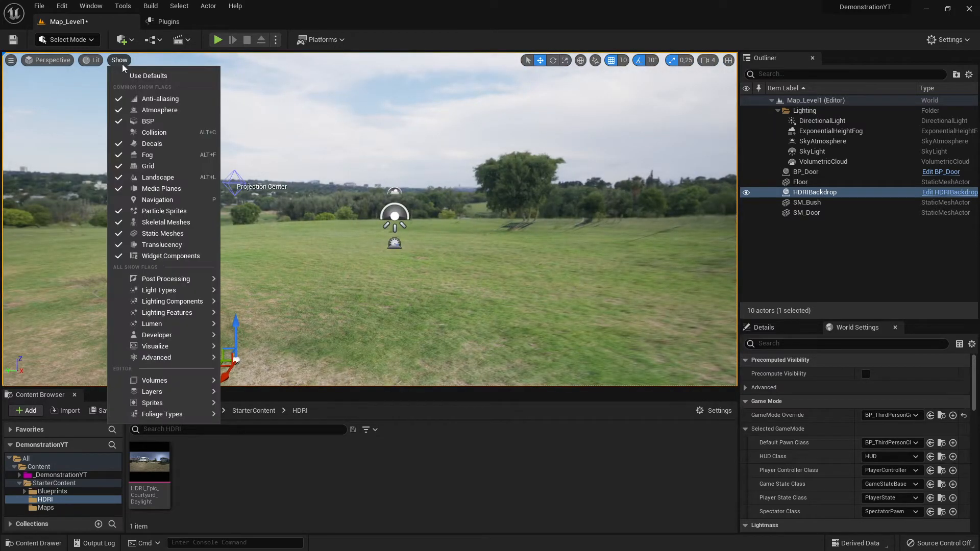
{"action": "left_click", "coordinate": [121, 63]}
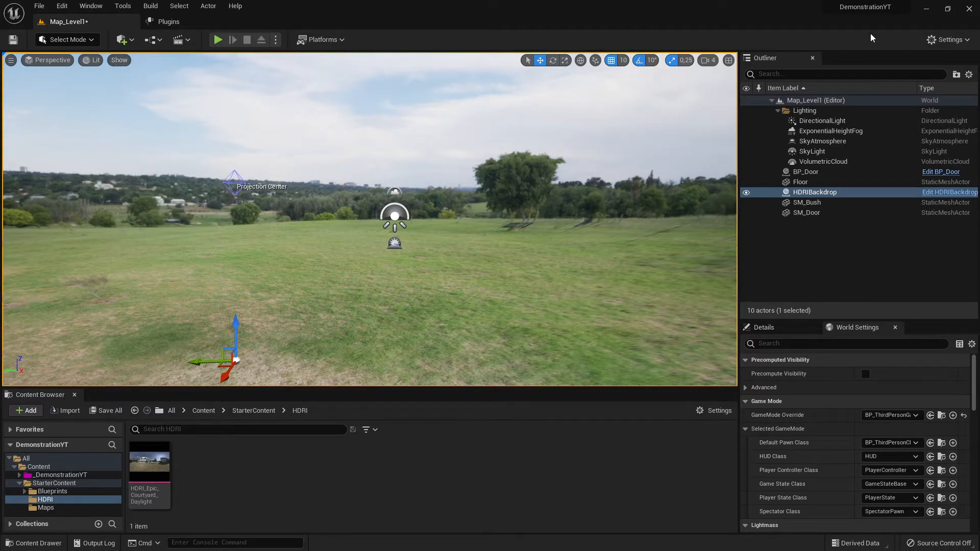
{"action": "left_click", "coordinate": [948, 40]}
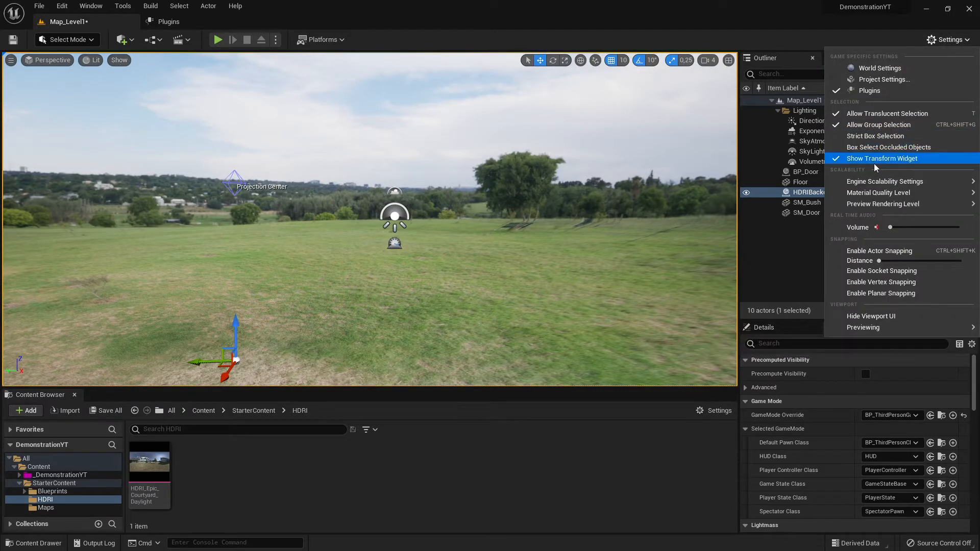
{"action": "mouse_move", "coordinate": [884, 194]}
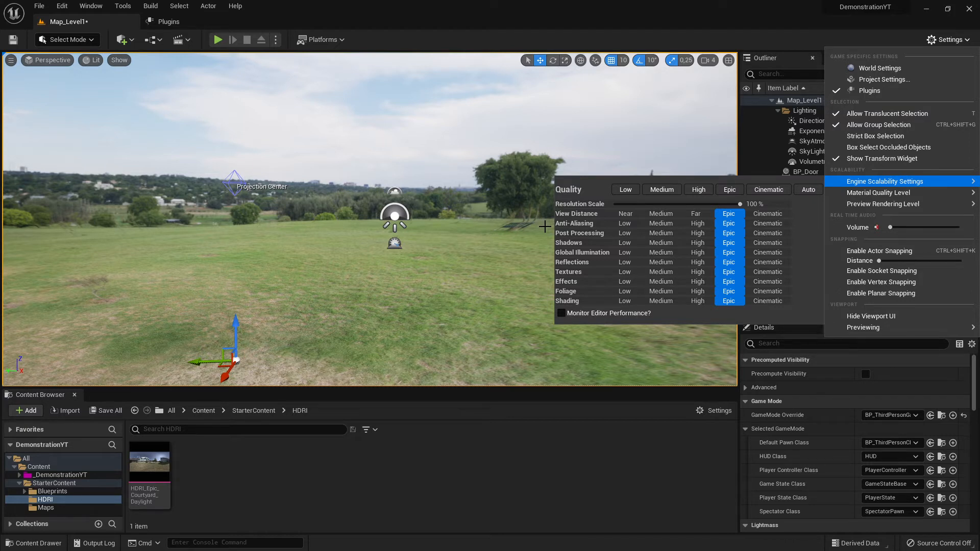
{"action": "left_click", "coordinate": [658, 189]}
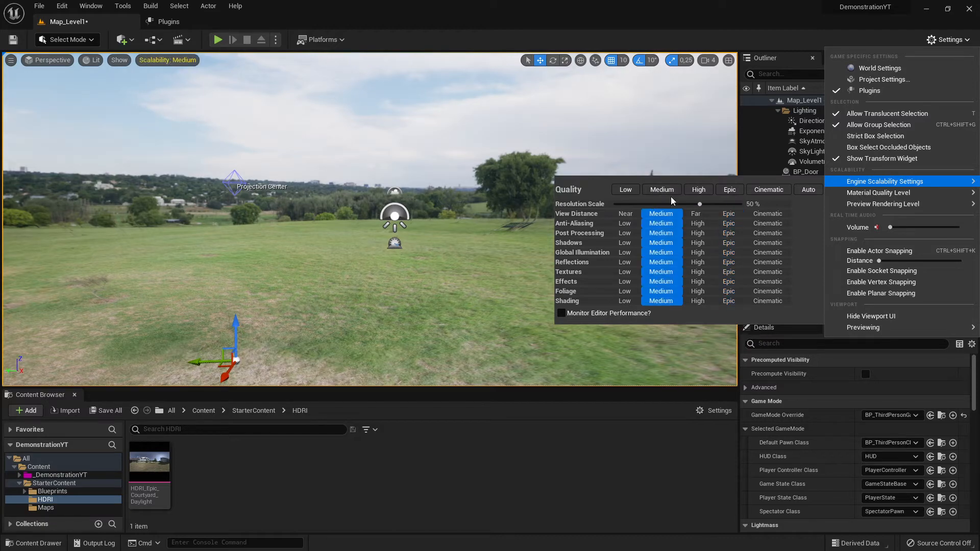
{"action": "left_click", "coordinate": [624, 243]}
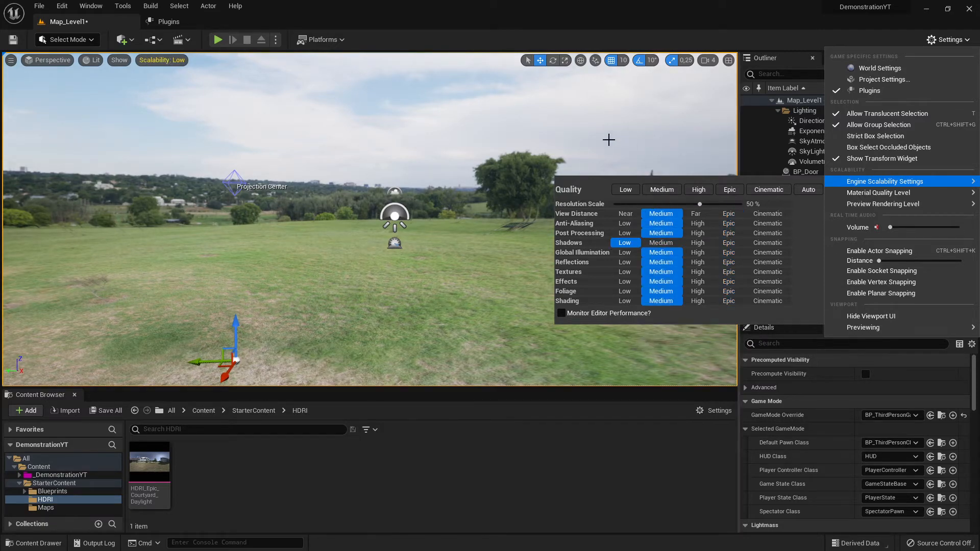
{"action": "left_click", "coordinate": [577, 159]}
Play the level briefly to check the backdrop behind the character, and stop the session.
{"action": "right_click_drag", "start_coordinate": [578, 159], "coordinate": [730, 174]}
{"action": "left_click", "coordinate": [218, 40]}
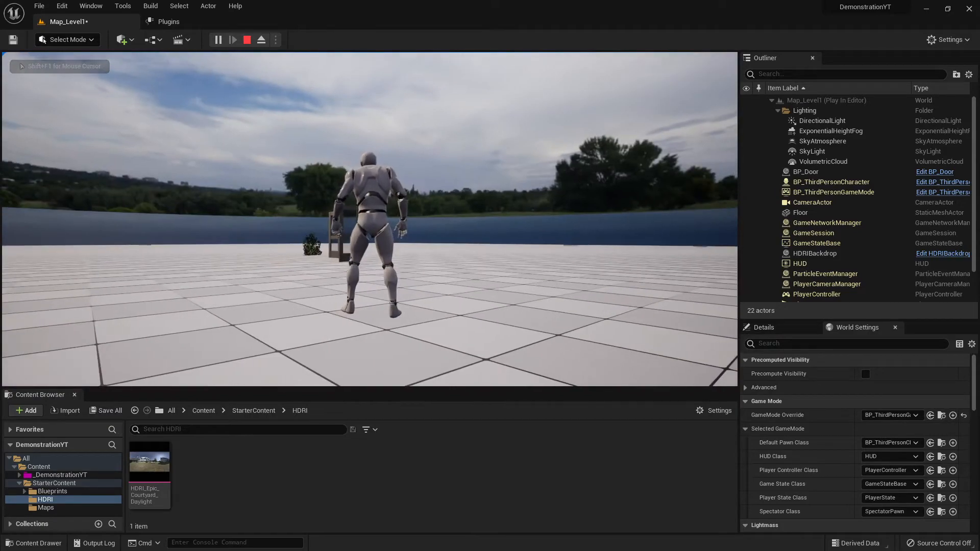
{"action": "key", "text": "Escape"}
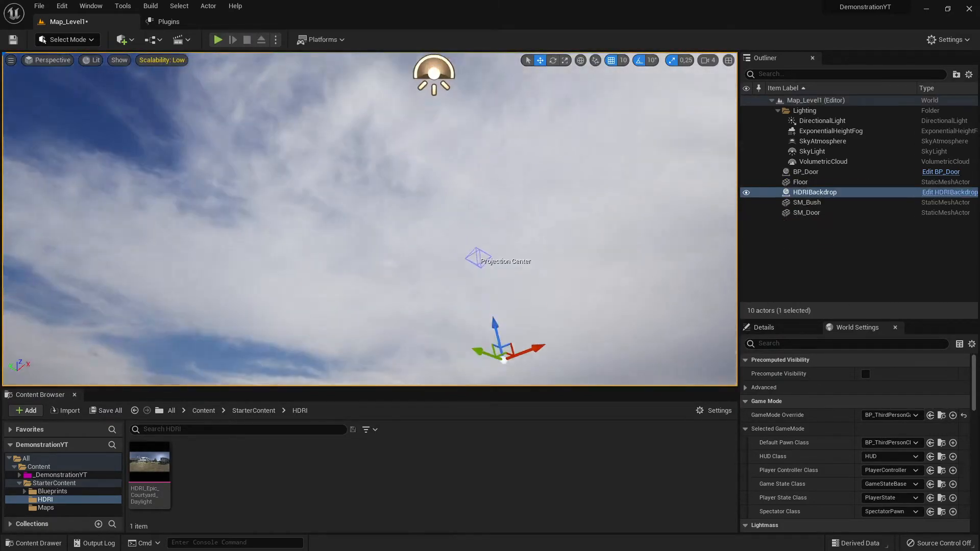
Reset the HDRIBackdrop's location to 0, 0, 0, try lowering it to Z -160, and reset the location again.
{"action": "right_click_drag", "start_coordinate": [396, 157], "coordinate": [510, 301]}
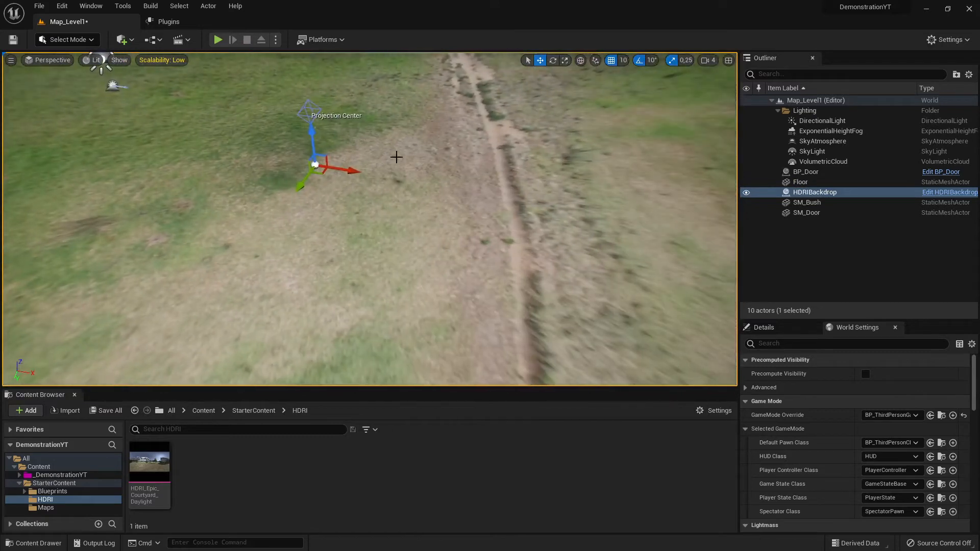
{"action": "left_click", "coordinate": [764, 328]}
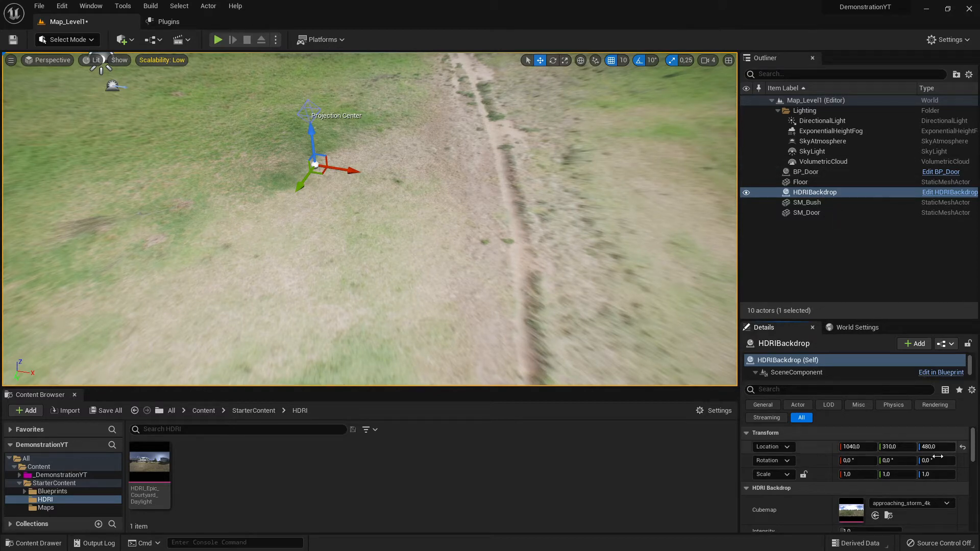
{"action": "left_click", "coordinate": [962, 448]}
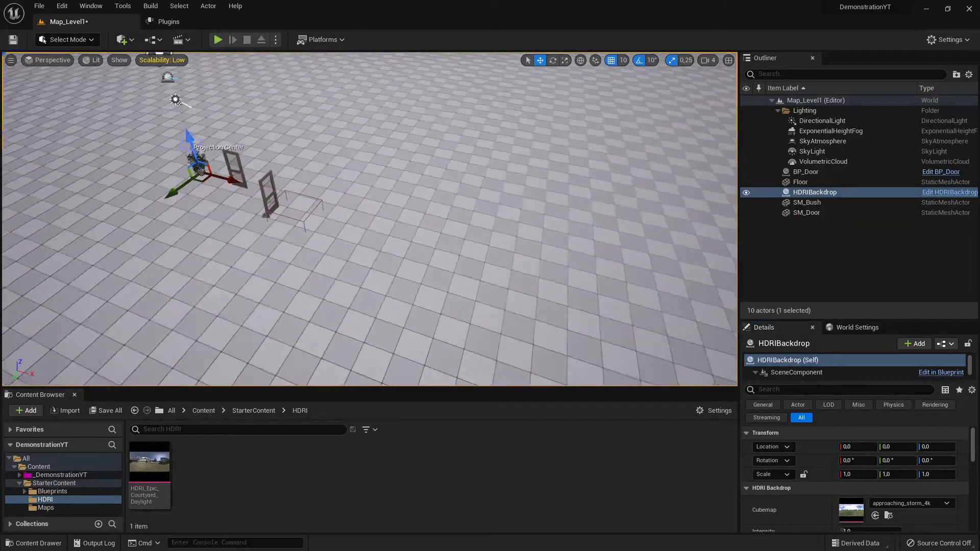
{"action": "right_click_drag", "start_coordinate": [369, 219], "coordinate": [437, 232]}
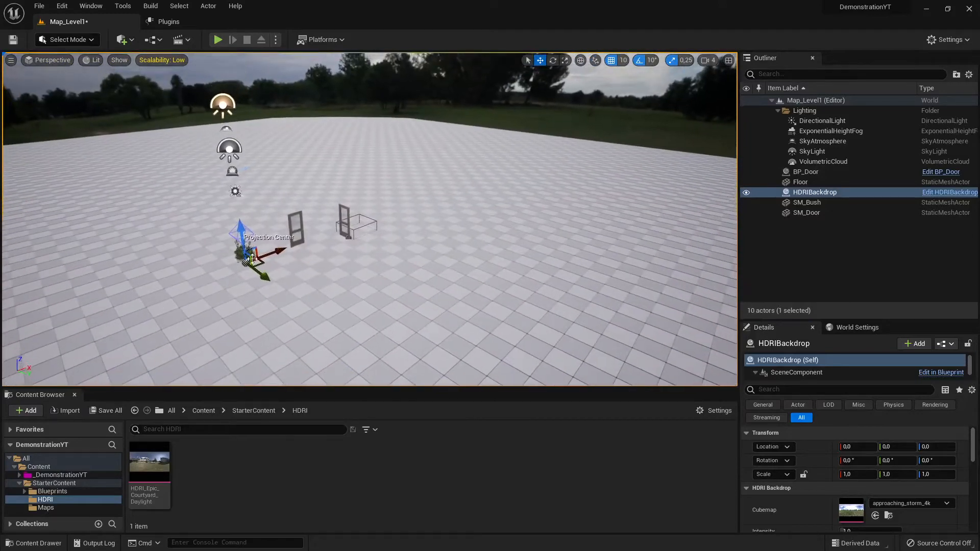
{"action": "left_click_drag", "start_coordinate": [244, 228], "coordinate": [245, 251]}
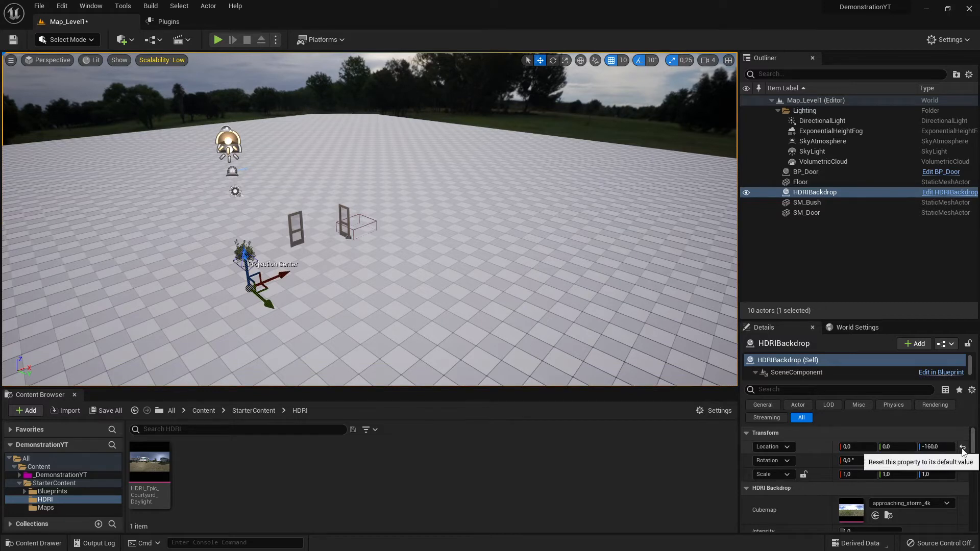
{"action": "left_click", "coordinate": [962, 448]}
Lower the Floor mesh to Z -20 so it lies beneath the backdrop's ground.
{"action": "left_click", "coordinate": [484, 202]}
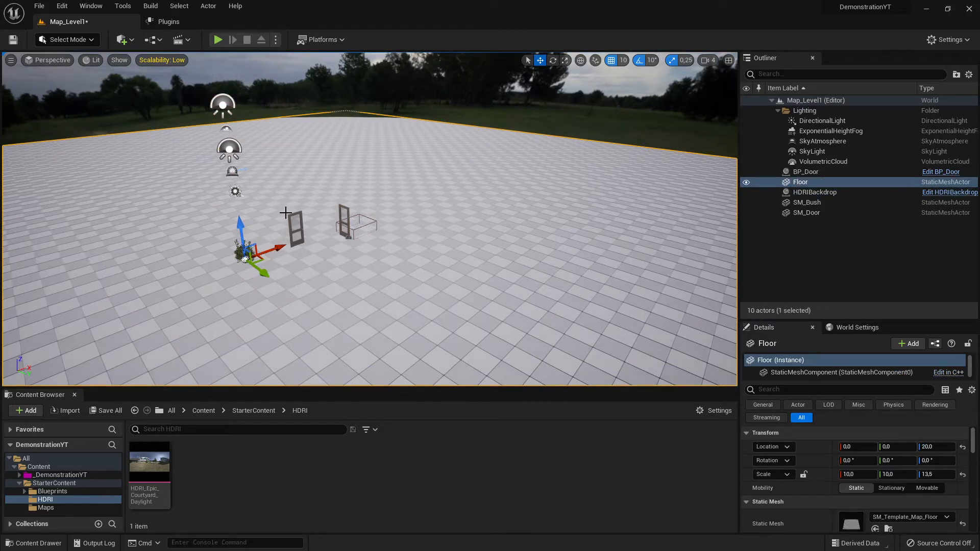
{"action": "left_click_drag", "start_coordinate": [238, 225], "coordinate": [243, 232]}
Play-test the level by running the character around the doors and bush on the backdrop's ground, and stop the session.
{"action": "left_click", "coordinate": [217, 40]}
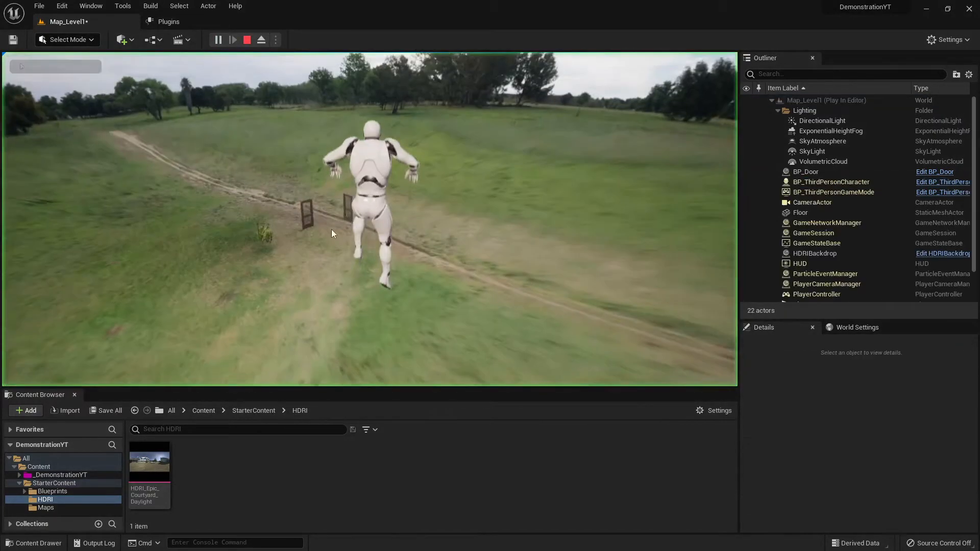
{"action": "key", "text": "w"}
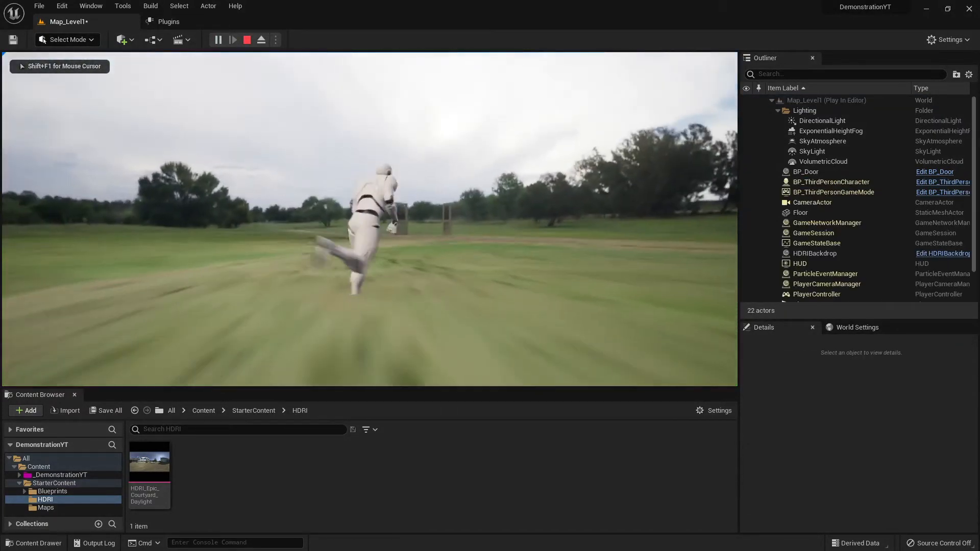
{"action": "key", "text": "w"}
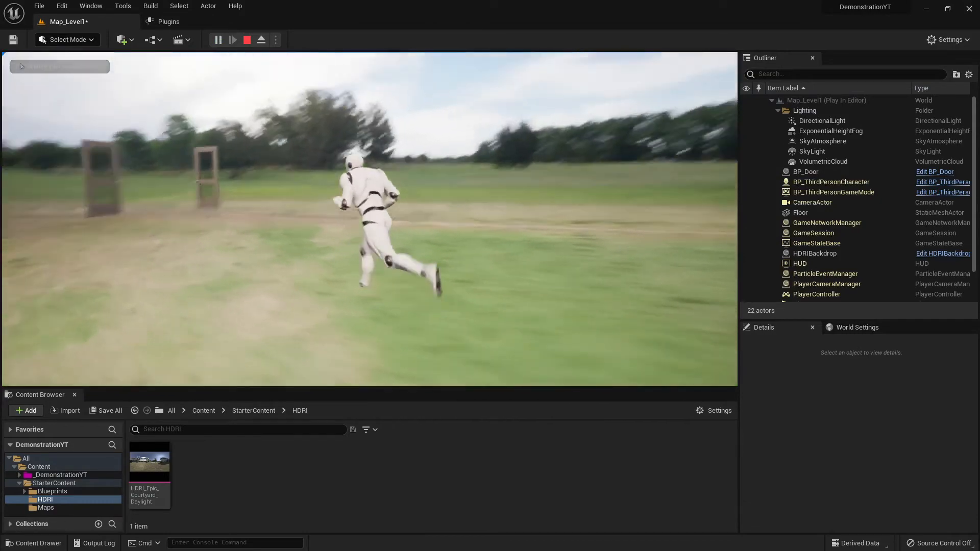
{"action": "key", "text": "w"}
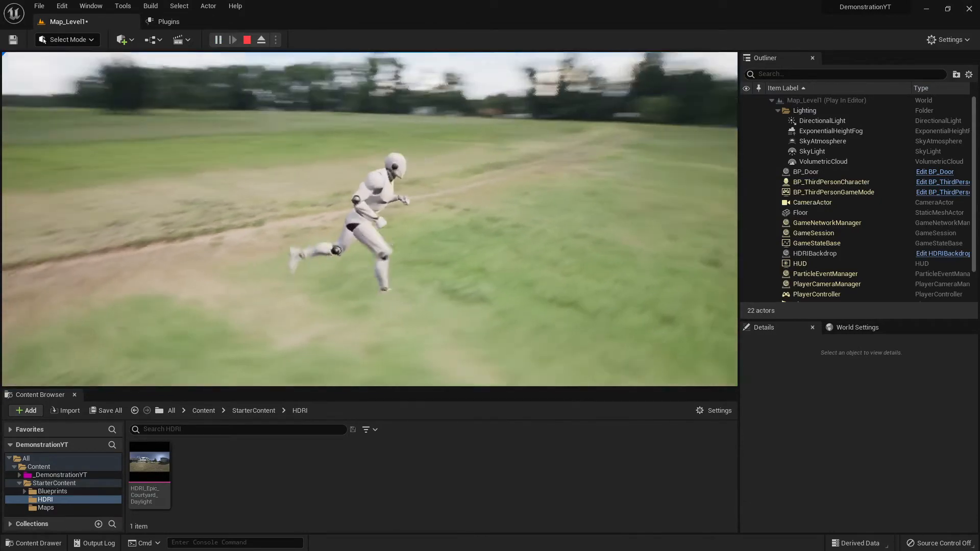
{"action": "key", "text": "w"}
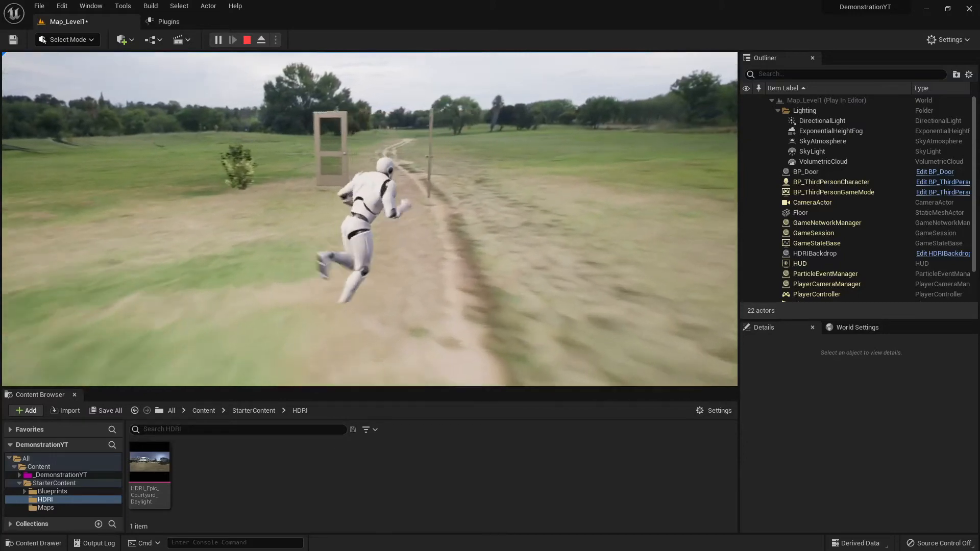
{"action": "key", "text": "a"}
{"action": "key", "text": "d"}
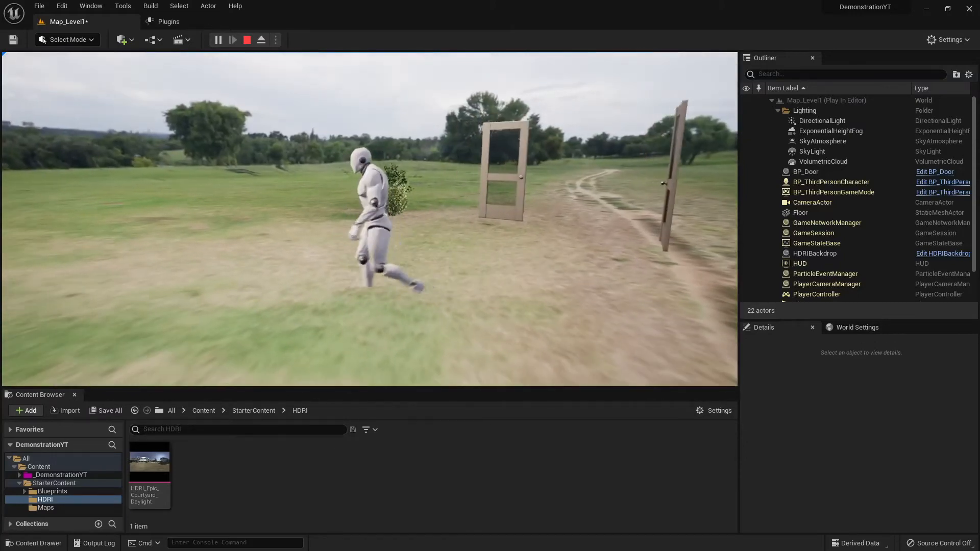
{"action": "key", "text": "w"}
{"action": "key", "text": "d"}
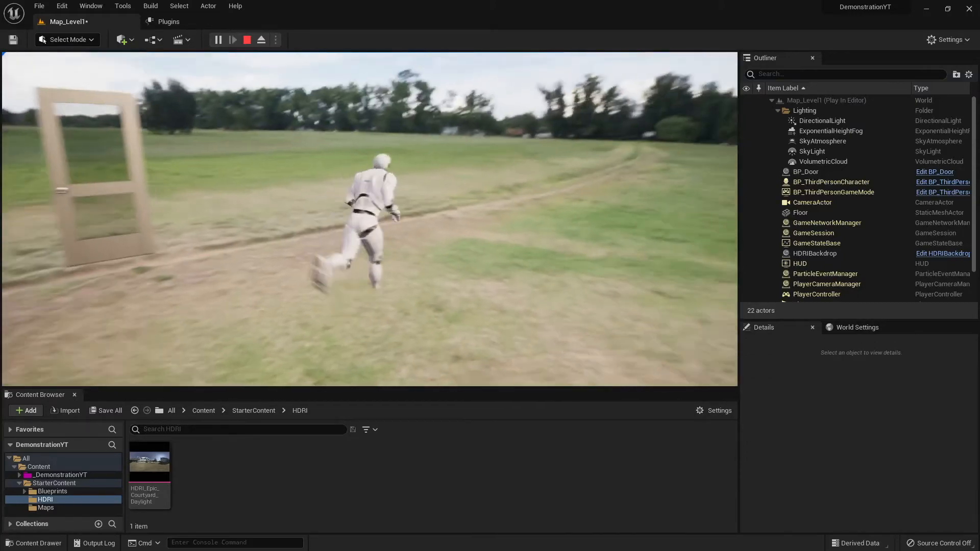
{"action": "key", "text": "w"}
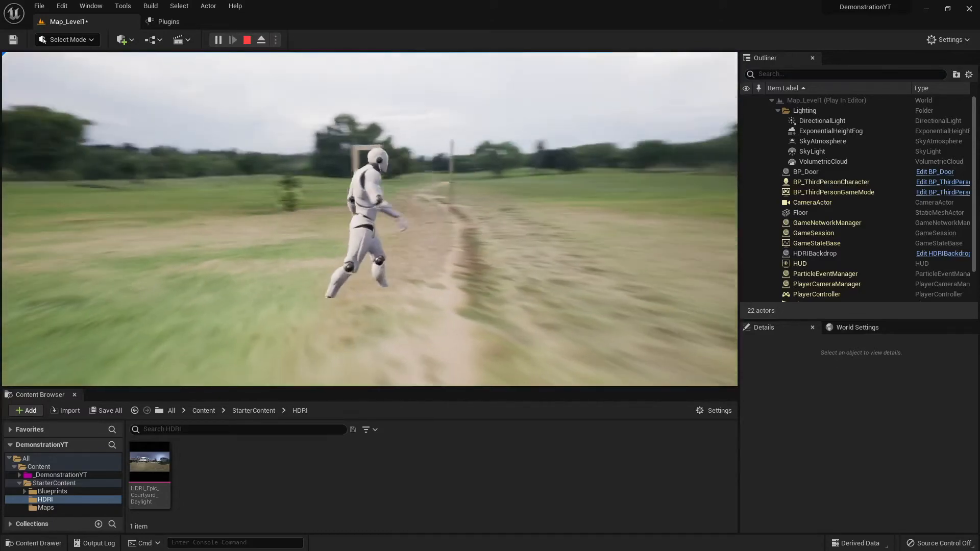
{"action": "key", "text": "w"}
{"action": "key", "text": "a"}
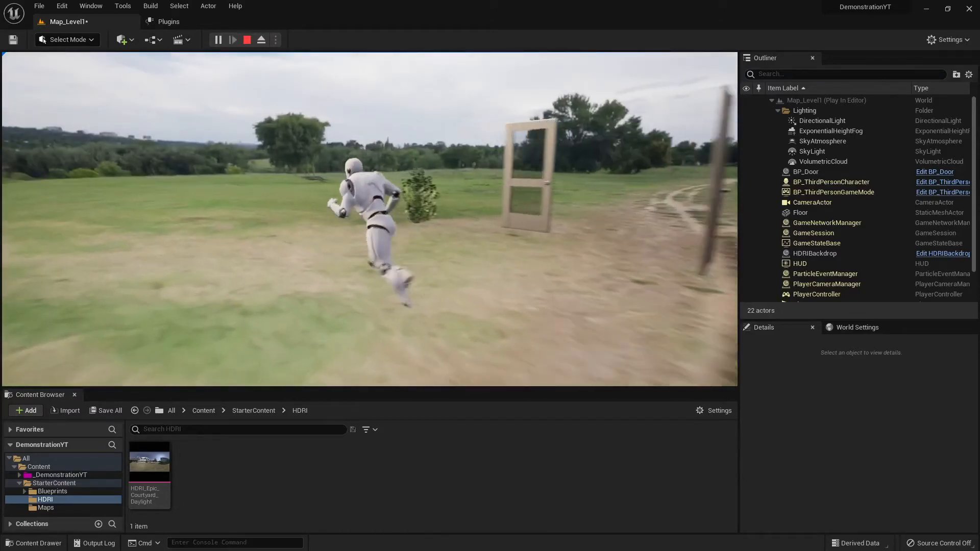
{"action": "key", "text": "w"}
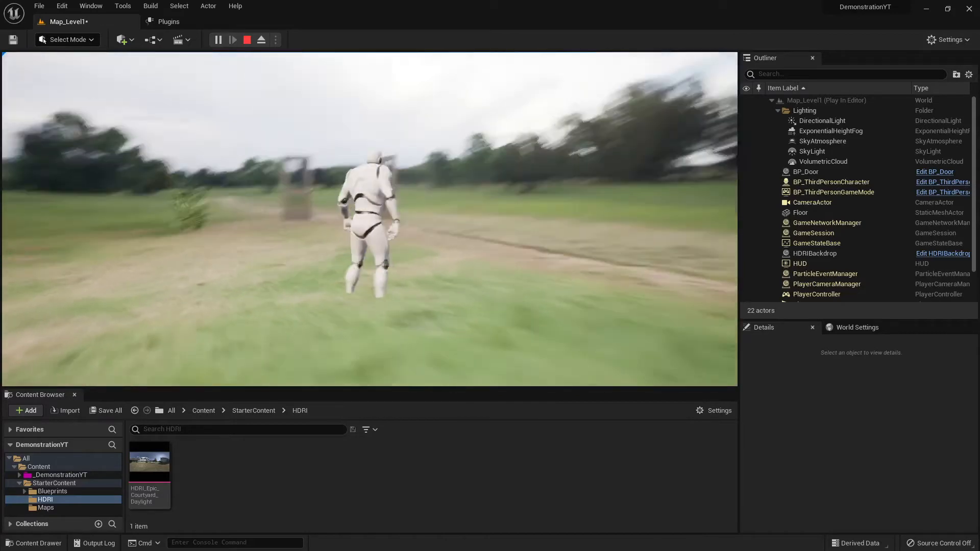
{"action": "key", "text": "w"}
{"action": "key", "text": "d"}
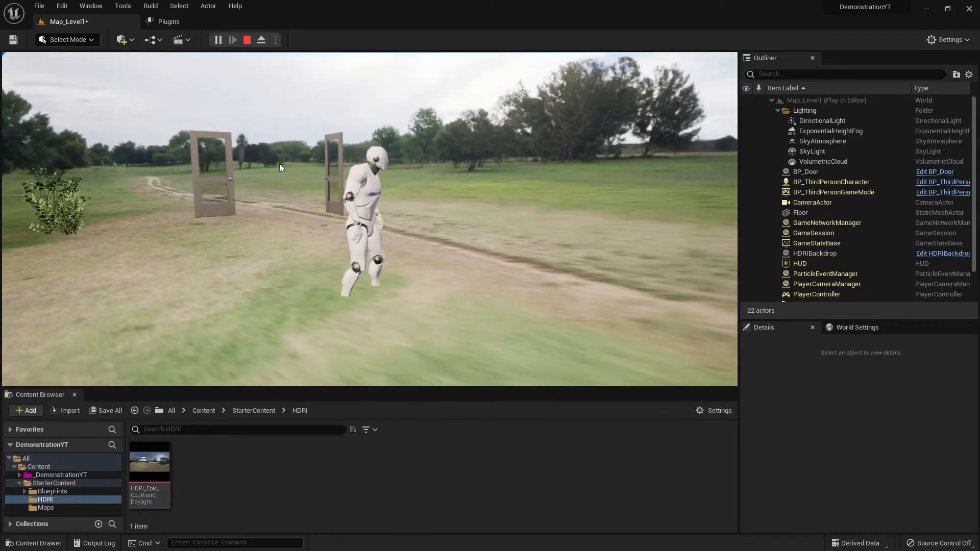
{"action": "key", "text": "Escape"}
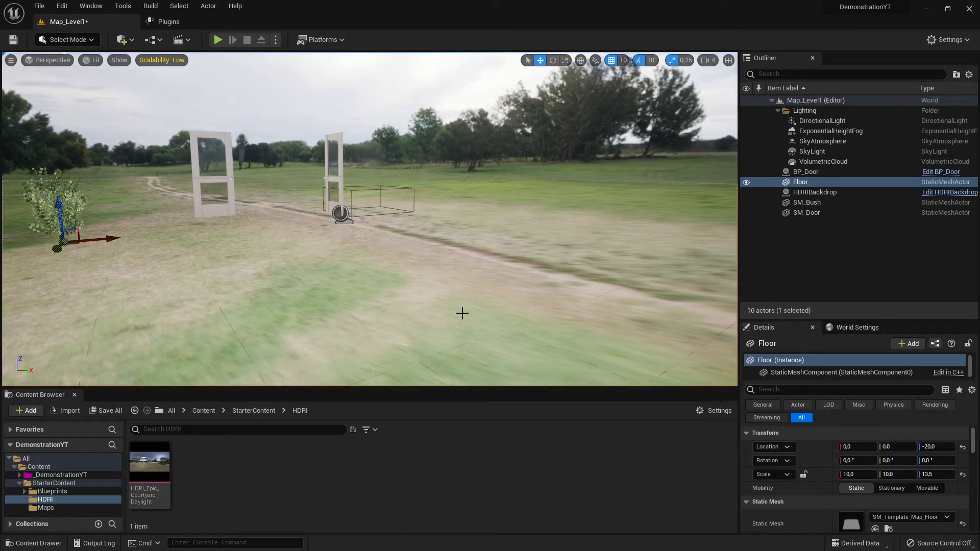
Locate the HDRIBackdrop's approaching_storm_4k cubemap among the plugin's texture assets.
{"action": "left_click", "coordinate": [815, 193]}
{"action": "scroll", "coordinate": [839, 449], "scroll_direction": "down", "scroll_amount": 5}
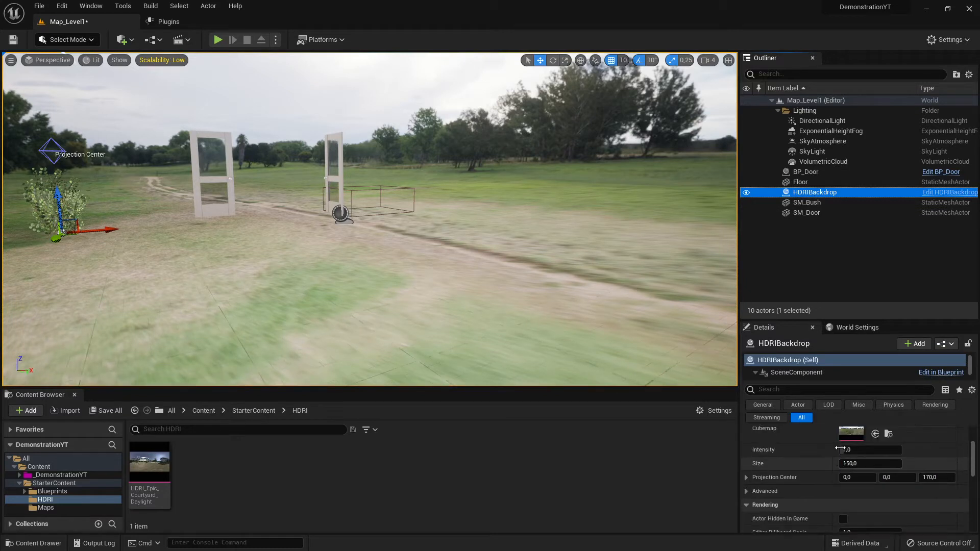
{"action": "scroll", "coordinate": [826, 444], "scroll_direction": "up", "scroll_amount": 4}
{"action": "scroll", "coordinate": [887, 497], "scroll_direction": "down", "scroll_amount": 1}
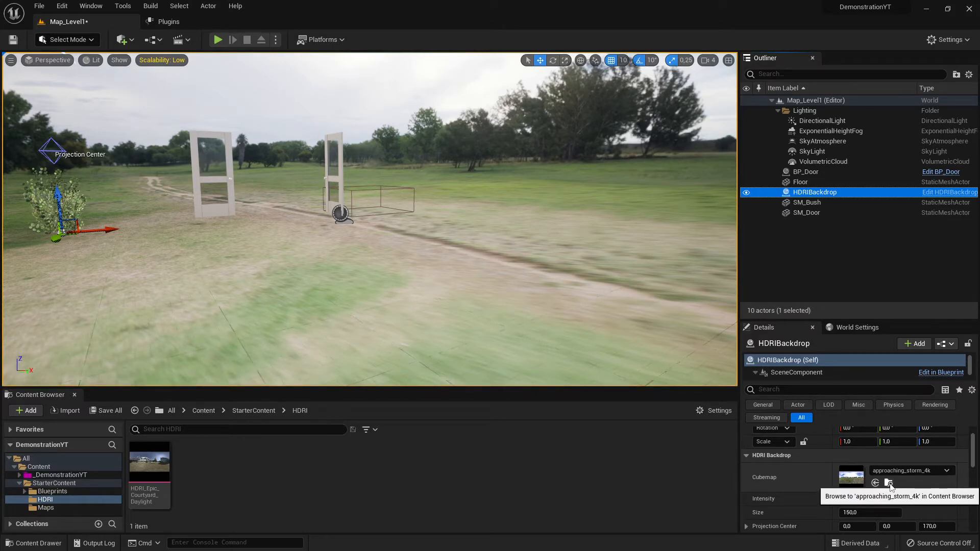
{"action": "left_click", "coordinate": [888, 483]}
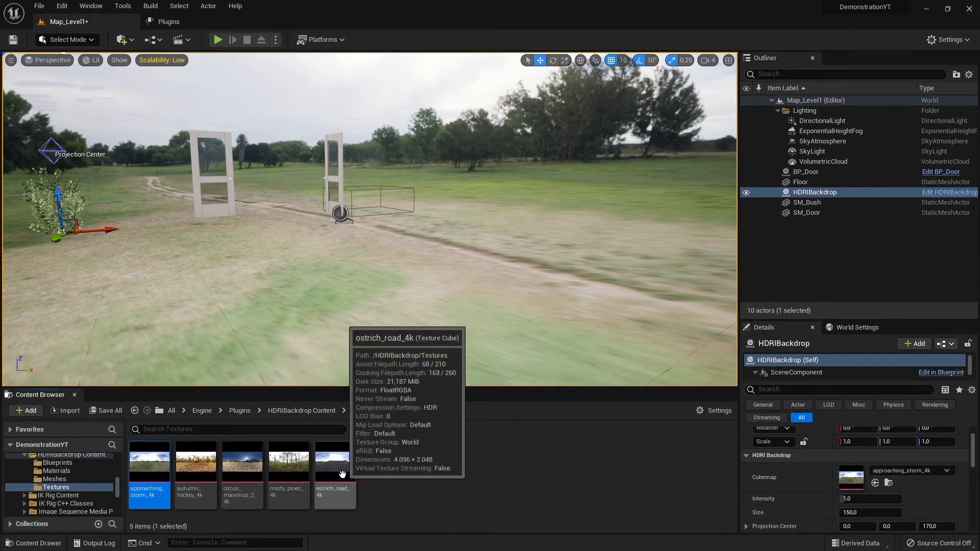
Make the asset browser area taller and examine where the HDRIBackdrop Content folder sits in the folder tree.
{"action": "scroll", "coordinate": [68, 497], "scroll_direction": "up", "scroll_amount": 3}
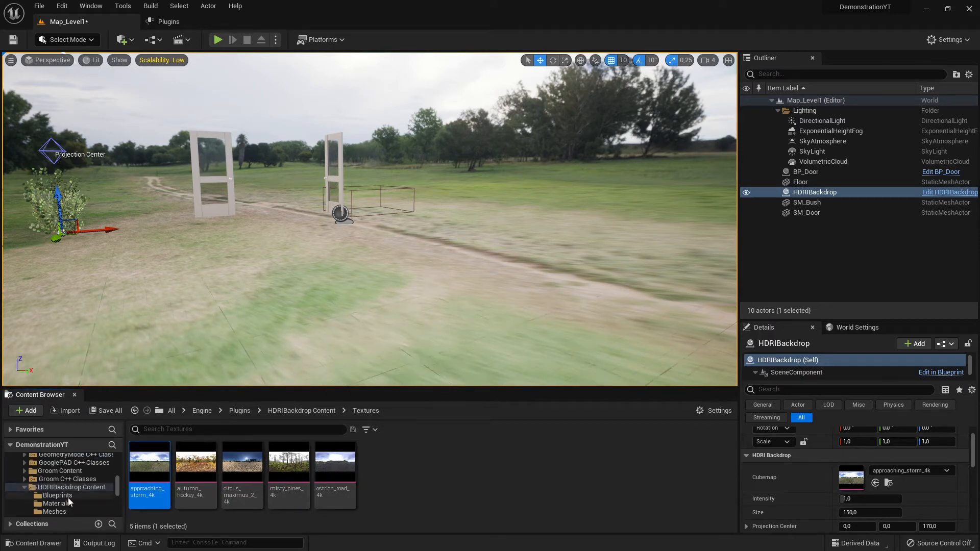
{"action": "left_click_drag", "start_coordinate": [207, 389], "coordinate": [206, 336]}
{"action": "scroll", "coordinate": [69, 468], "scroll_direction": "up", "scroll_amount": 3}
{"action": "scroll", "coordinate": [68, 467], "scroll_direction": "up", "scroll_amount": 10}
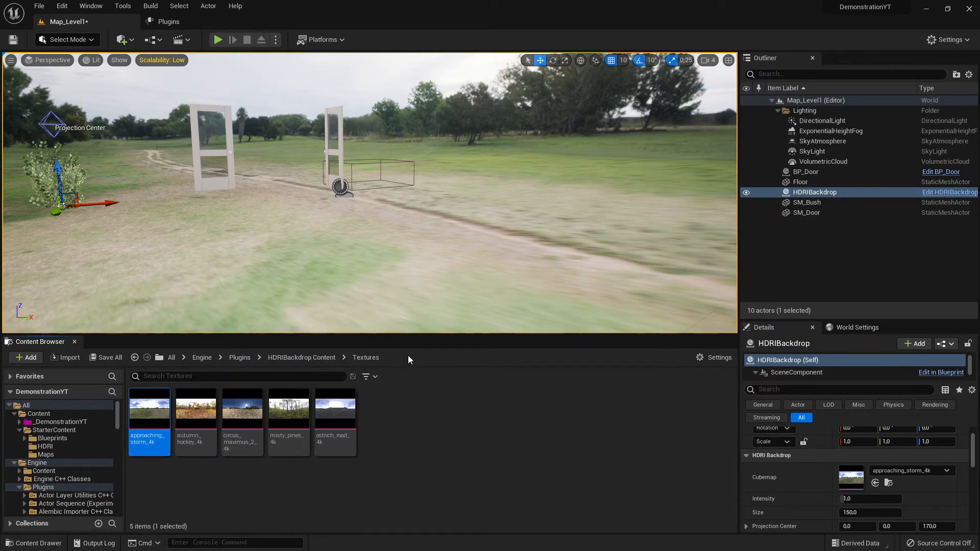
{"action": "left_click_drag", "start_coordinate": [417, 334], "coordinate": [425, 365]}
Play-test the level by running the character back and forth along the path near the two doors, and stop the session.
{"action": "right_click_drag", "start_coordinate": [369, 207], "coordinate": [449, 296]}
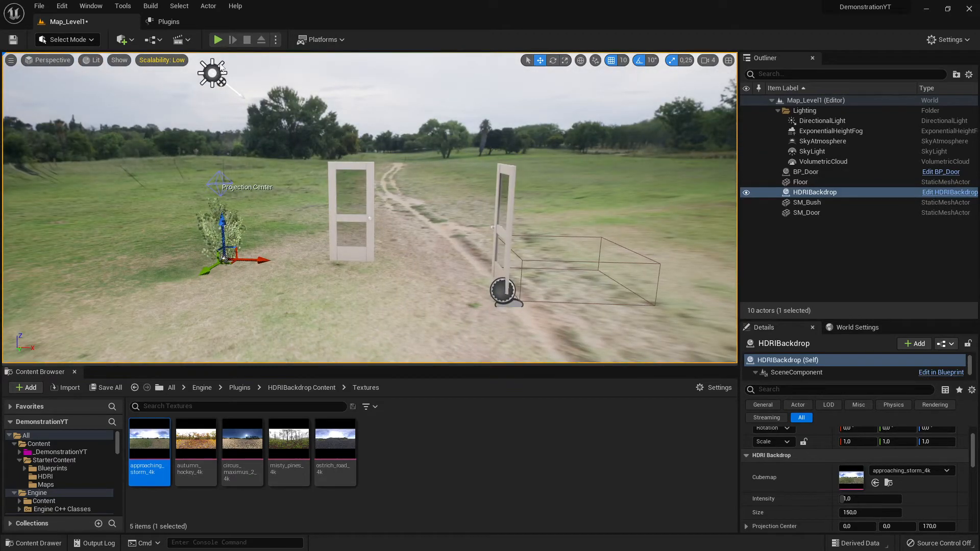
{"action": "left_click", "coordinate": [217, 39]}
{"action": "key", "text": "w"}
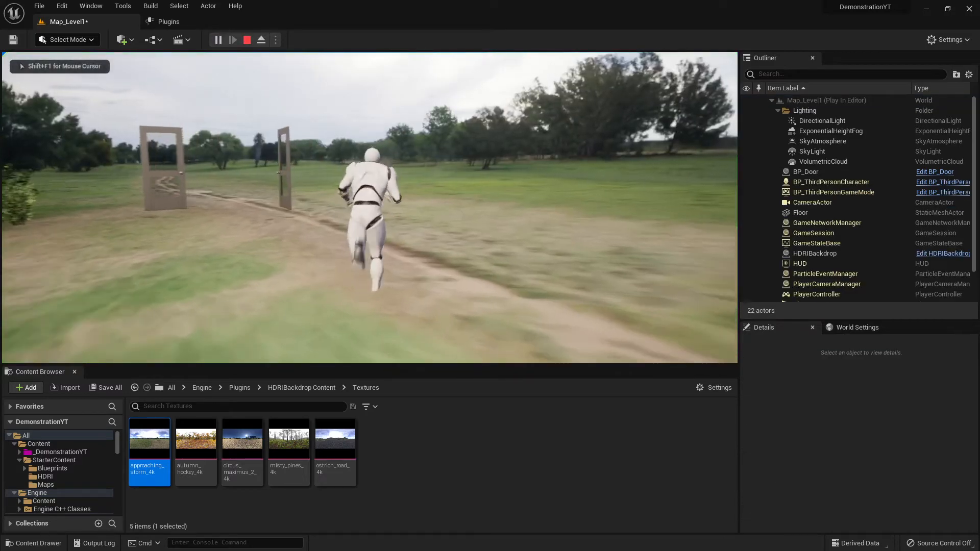
{"action": "key", "text": "d"}
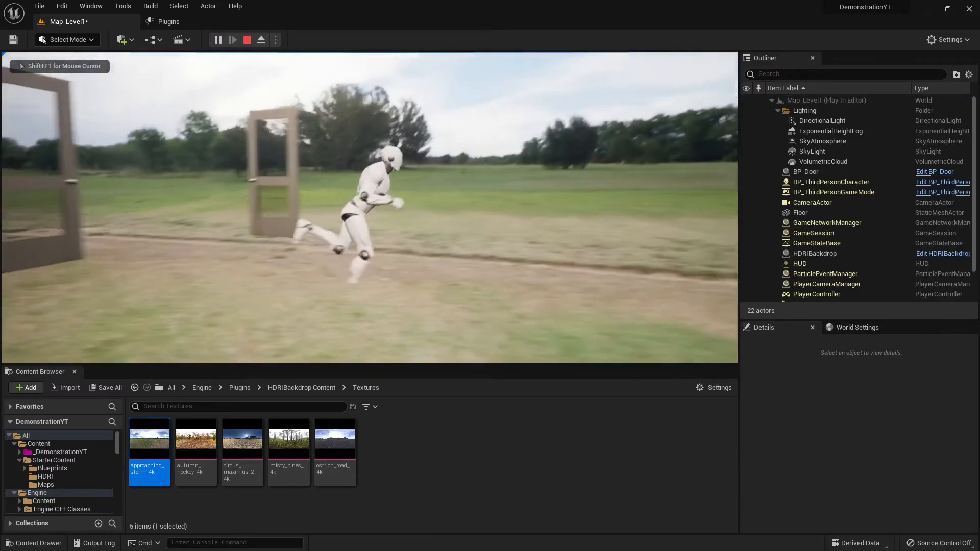
{"action": "key", "text": "w"}
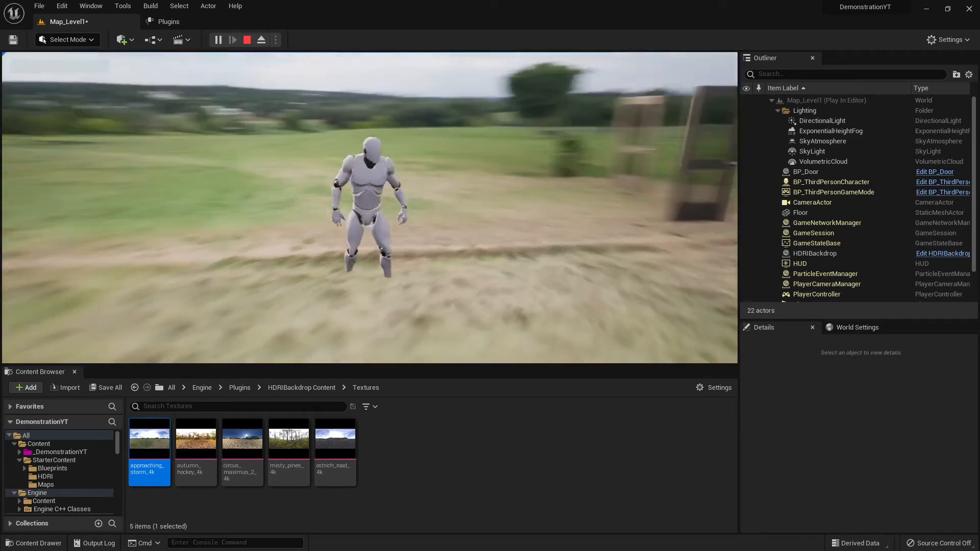
{"action": "key", "text": "d"}
{"action": "key", "text": "w"}
{"action": "key", "text": "d"}
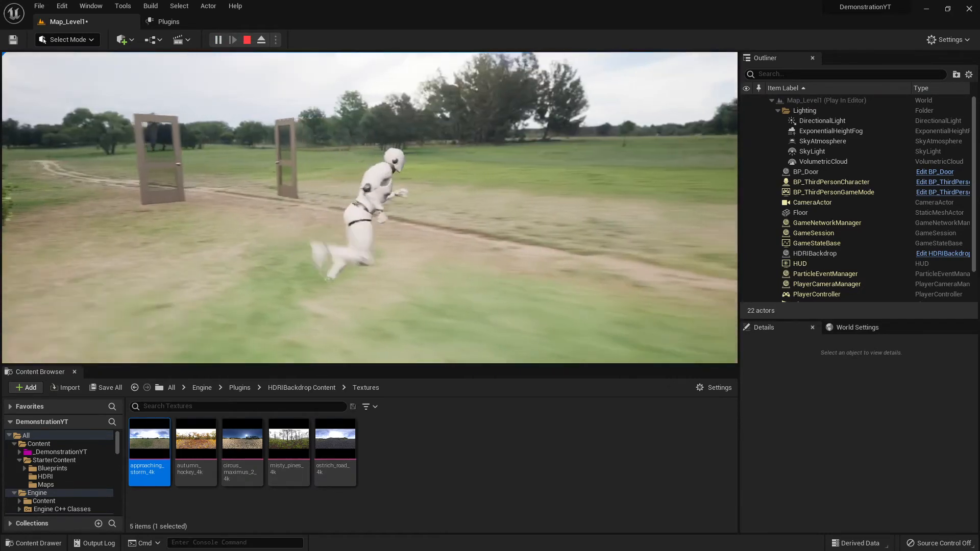
{"action": "key", "text": "w"}
{"action": "key", "text": "d"}
{"action": "key", "text": "w"}
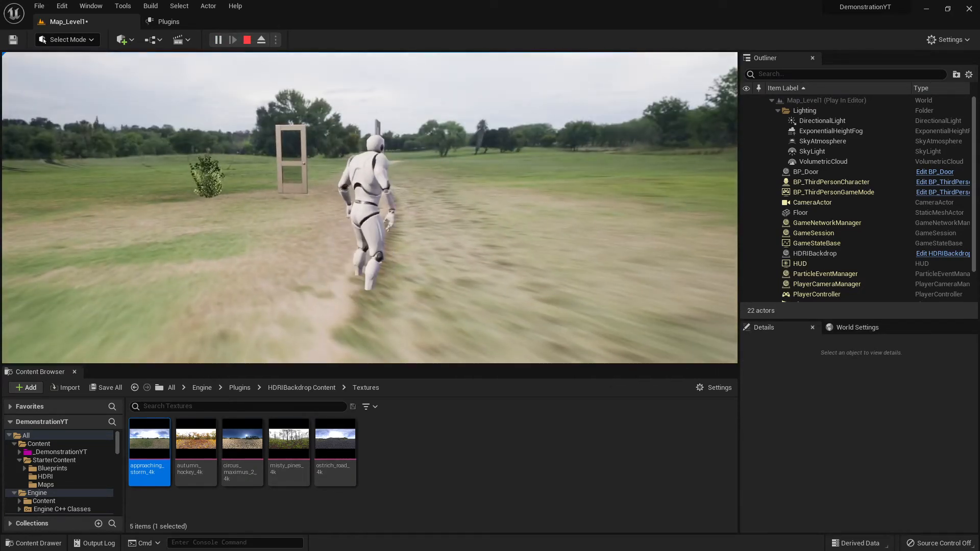
{"action": "key", "text": "a"}
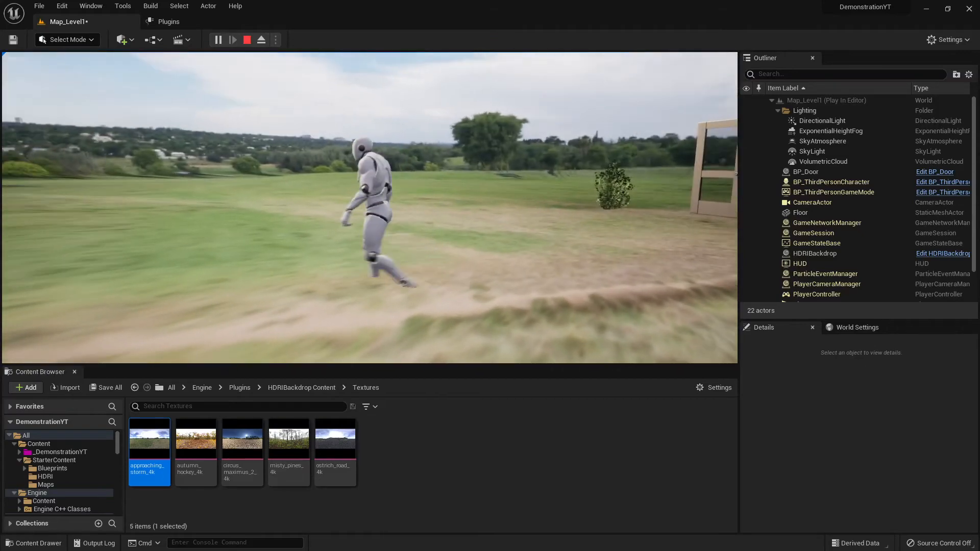
{"action": "key", "text": "w"}
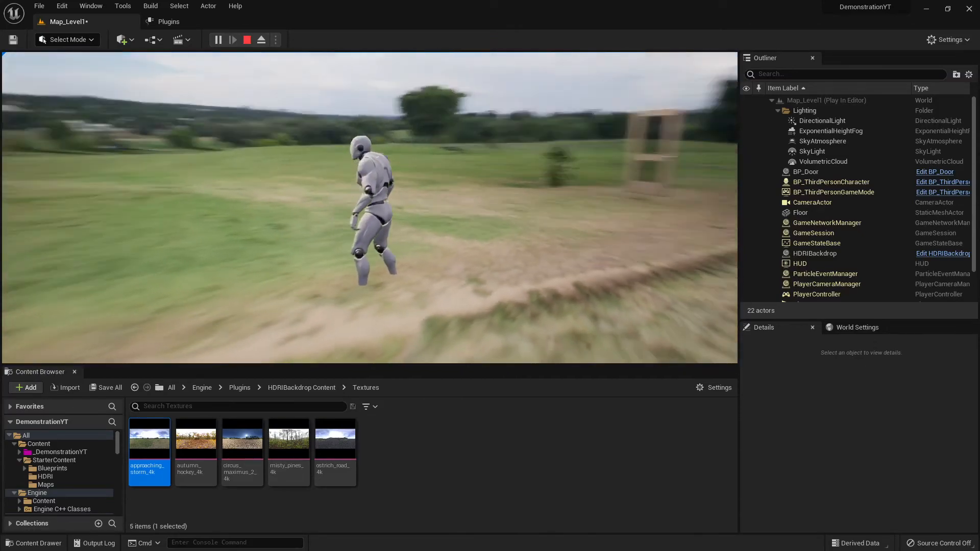
{"action": "key", "text": "d"}
{"action": "key", "text": "s"}
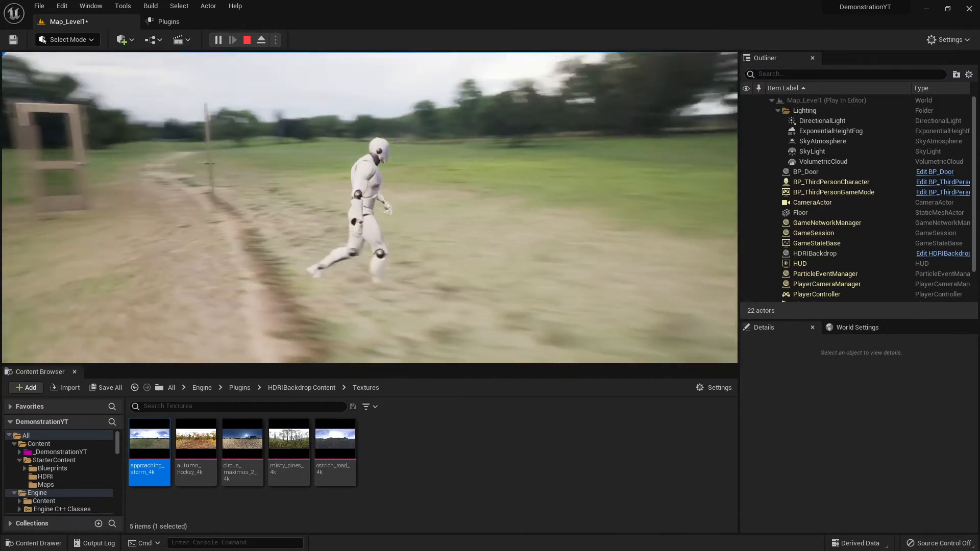
{"action": "key", "text": "a"}
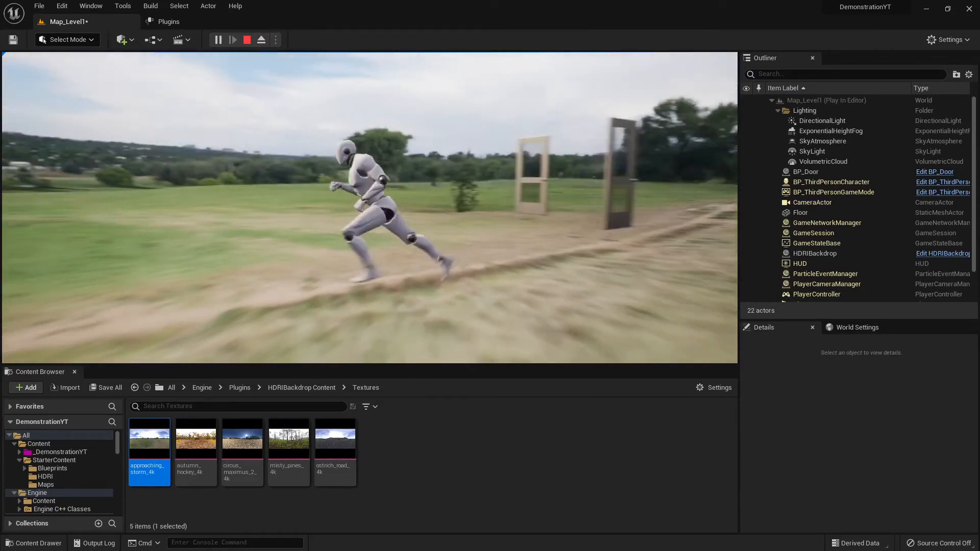
{"action": "key", "text": "w"}
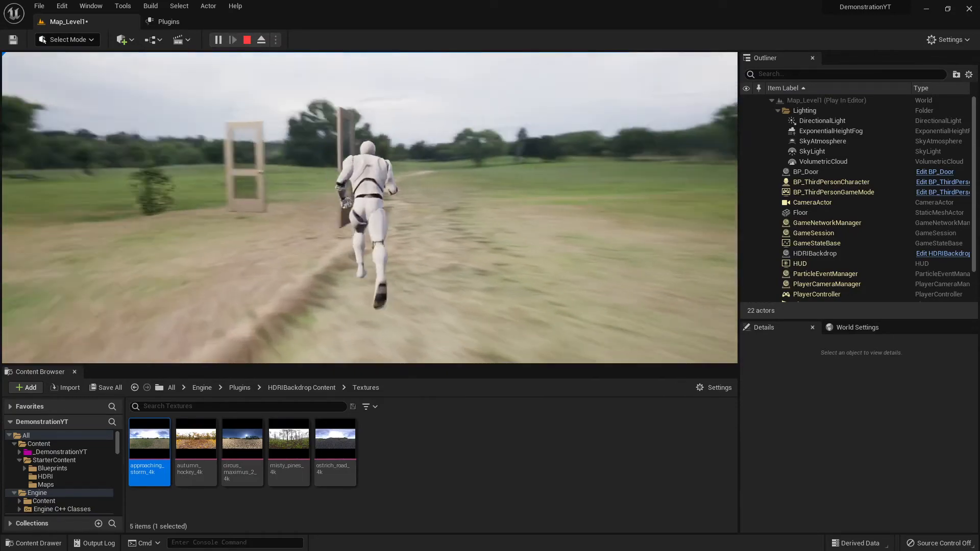
{"action": "key", "text": "s"}
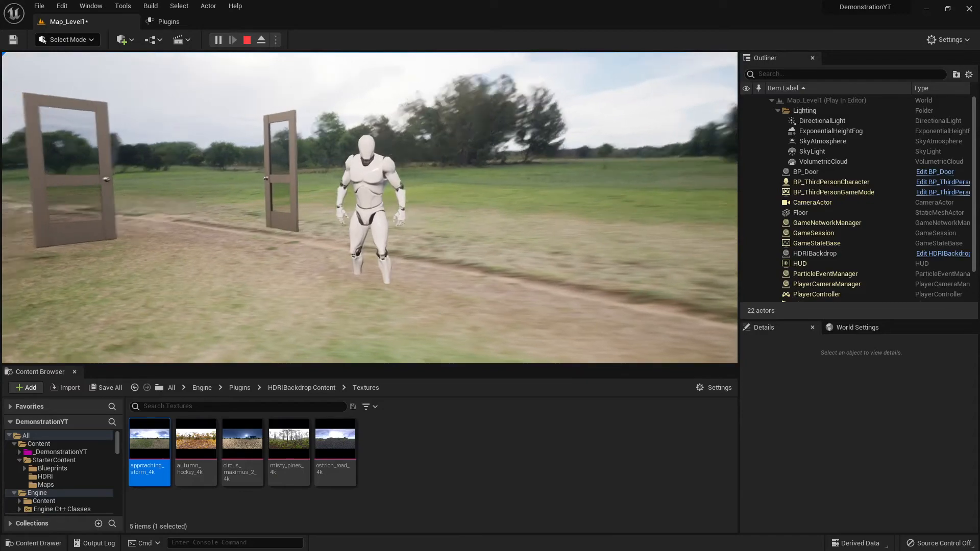
{"action": "key", "text": "d"}
{"action": "key", "text": "Escape"}
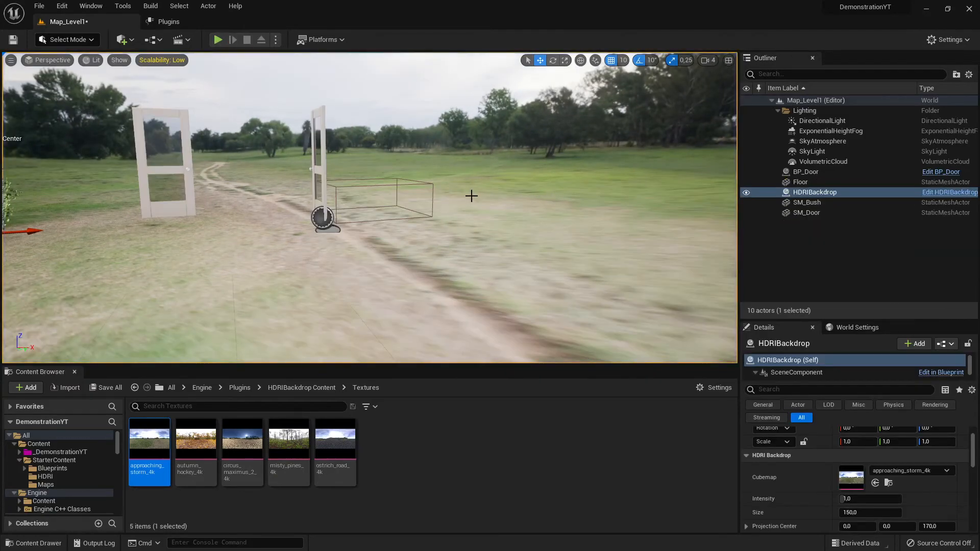
Examine the backdrop's ground, horizon and projection around the doors, bush and path from different distances and directions.
{"action": "right_click_drag", "start_coordinate": [480, 199], "coordinate": [434, 204]}
{"action": "key", "text": "s"}
{"action": "key", "text": "s"}
{"action": "key", "text": "w"}
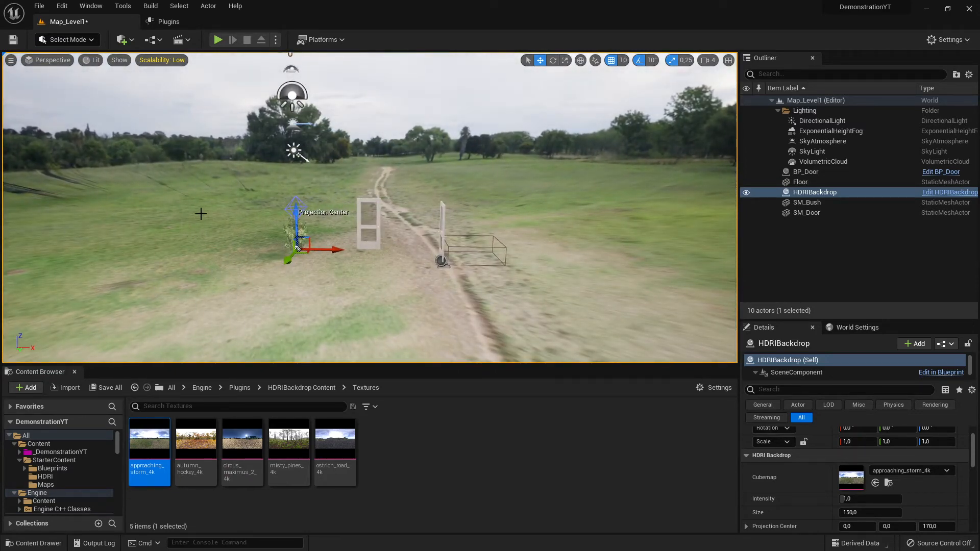
{"action": "key", "text": "w"}
{"action": "right_click_drag", "start_coordinate": [434, 204], "coordinate": [471, 199]}
{"action": "key", "text": "d"}
{"action": "key", "text": "w"}
{"action": "key", "text": "s"}
{"action": "key", "text": "s"}
{"action": "key", "text": "w"}
{"action": "key", "text": "d"}
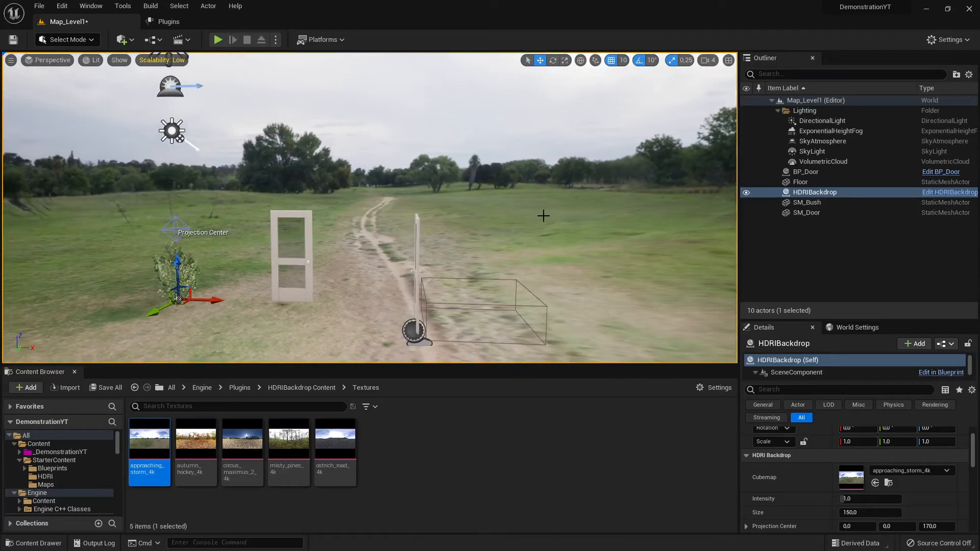
{"action": "right_click_drag", "start_coordinate": [543, 216], "coordinate": [574, 221]}
{"action": "key", "text": "a"}
{"action": "key", "text": "s"}
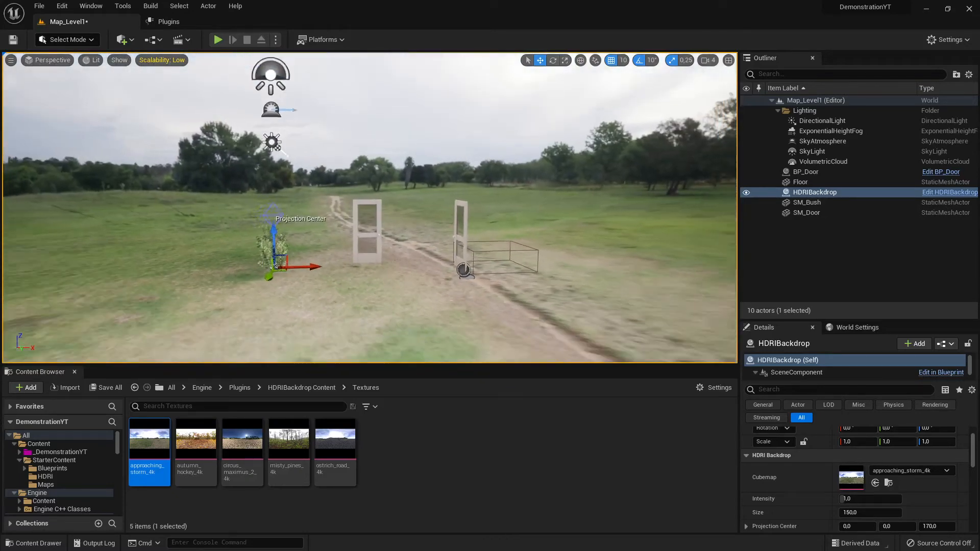
{"action": "key", "text": "d"}
{"action": "right_click_drag", "start_coordinate": [370, 208], "coordinate": [243, 202]}
{"action": "key", "text": "w"}
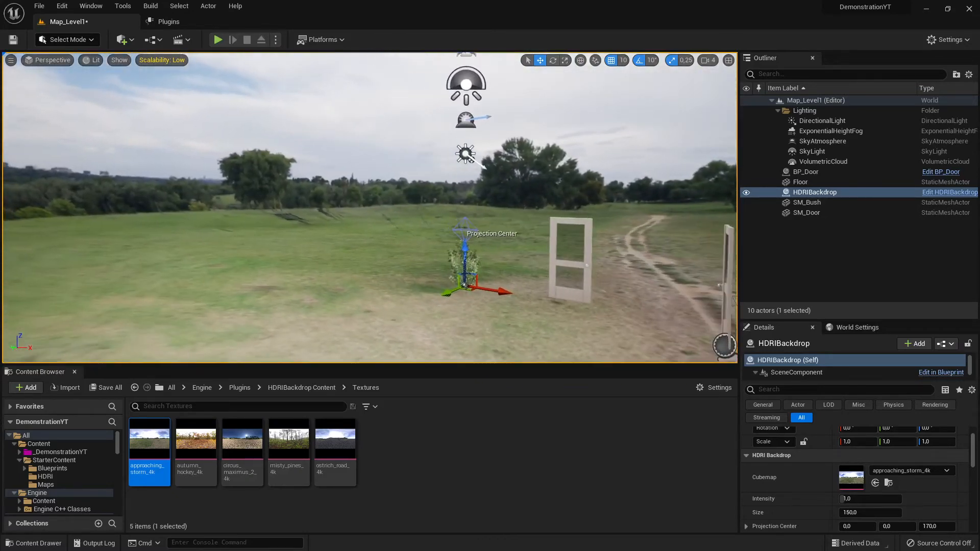
{"action": "right_click_drag", "start_coordinate": [370, 208], "coordinate": [442, 219]}
{"action": "key", "text": "s"}
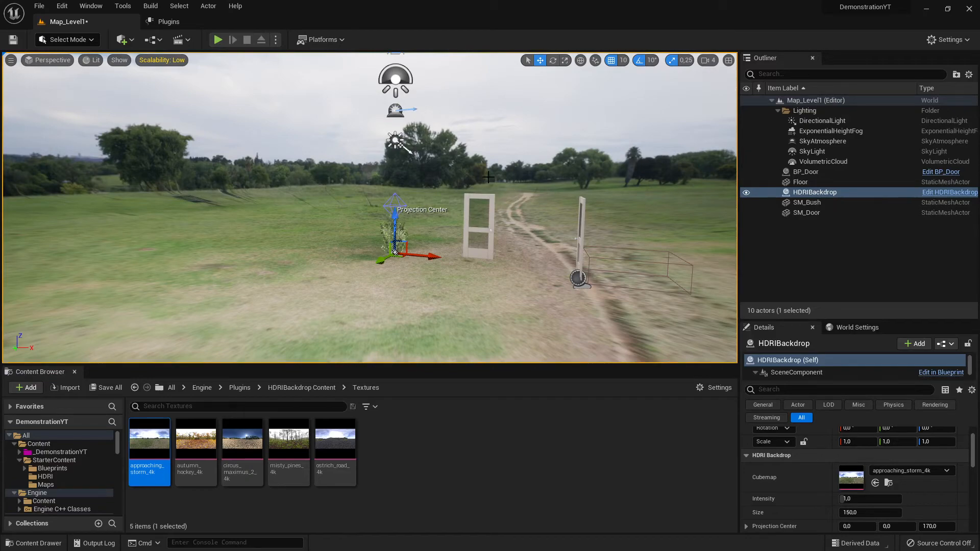
{"action": "key", "text": "w"}
{"action": "right_click_drag", "start_coordinate": [488, 177], "coordinate": [591, 182]}
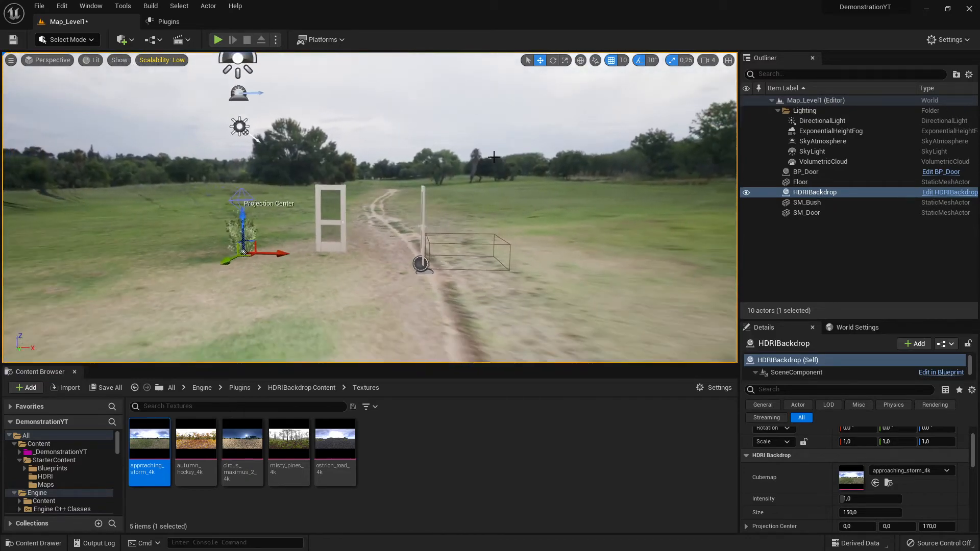
{"action": "key", "text": "w"}
{"action": "right_click_drag", "start_coordinate": [351, 144], "coordinate": [321, 164]}
{"action": "key", "text": "a"}
{"action": "key", "text": "d"}
{"action": "key", "text": "w"}
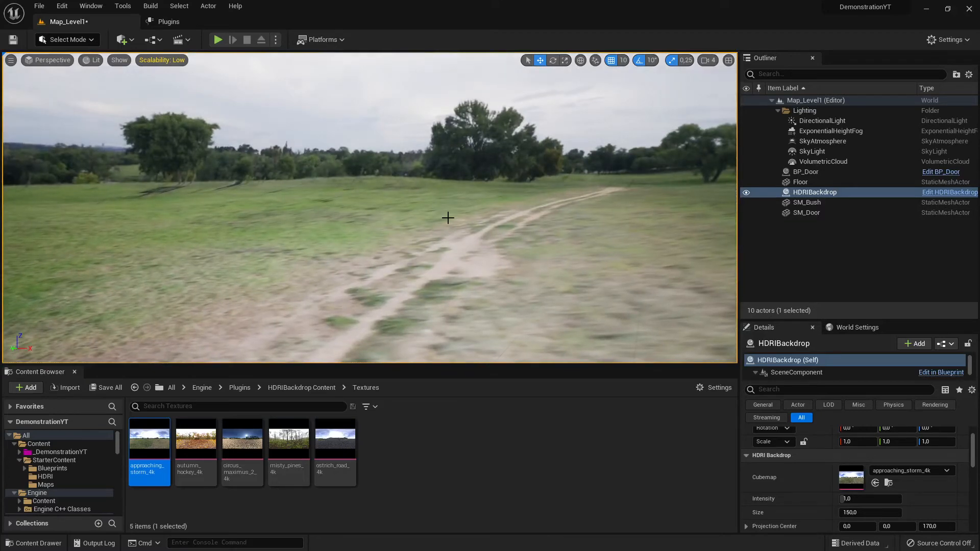
{"action": "key", "text": "s"}
{"action": "right_click_drag", "start_coordinate": [448, 218], "coordinate": [346, 218]}
{"action": "key", "text": "a"}
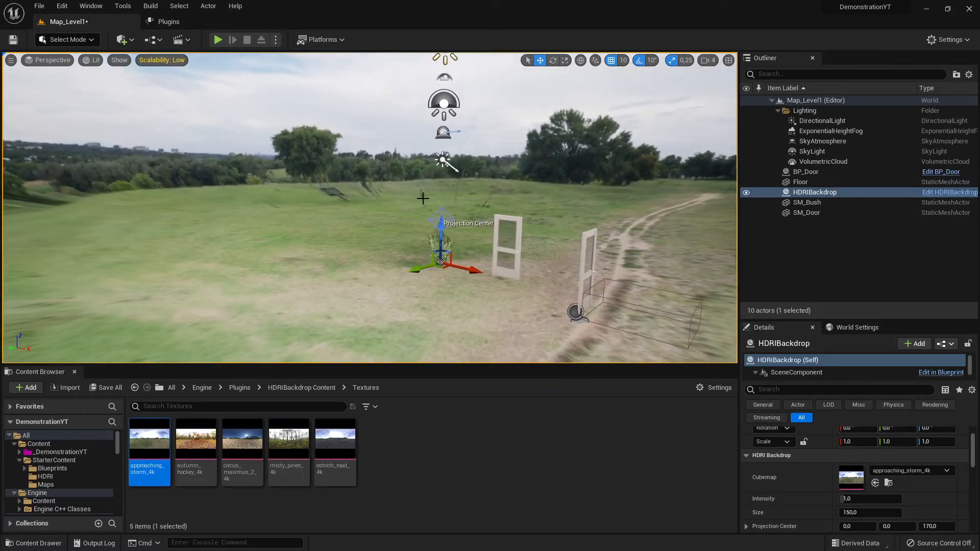
{"action": "key", "text": "a"}
{"action": "right_click_drag", "start_coordinate": [453, 185], "coordinate": [555, 185]}
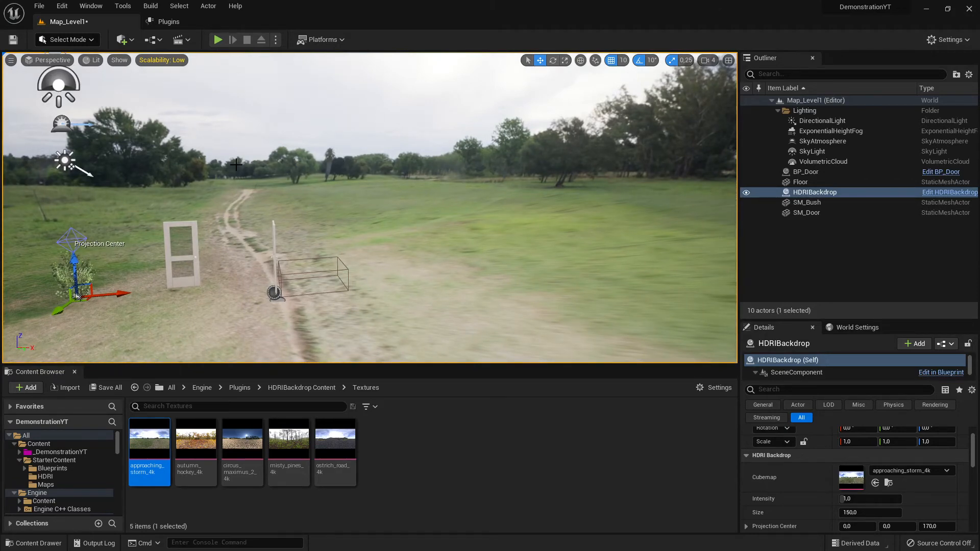
{"action": "right_click_drag", "start_coordinate": [235, 165], "coordinate": [78, 165]}
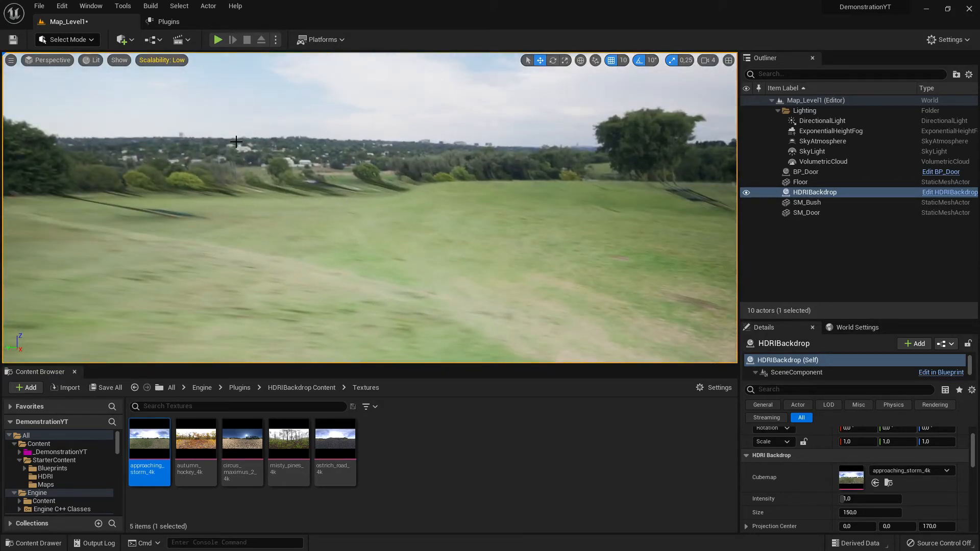
{"action": "right_click_drag", "start_coordinate": [236, 142], "coordinate": [411, 177]}
{"action": "right_click_drag", "start_coordinate": [486, 177], "coordinate": [261, 177]}
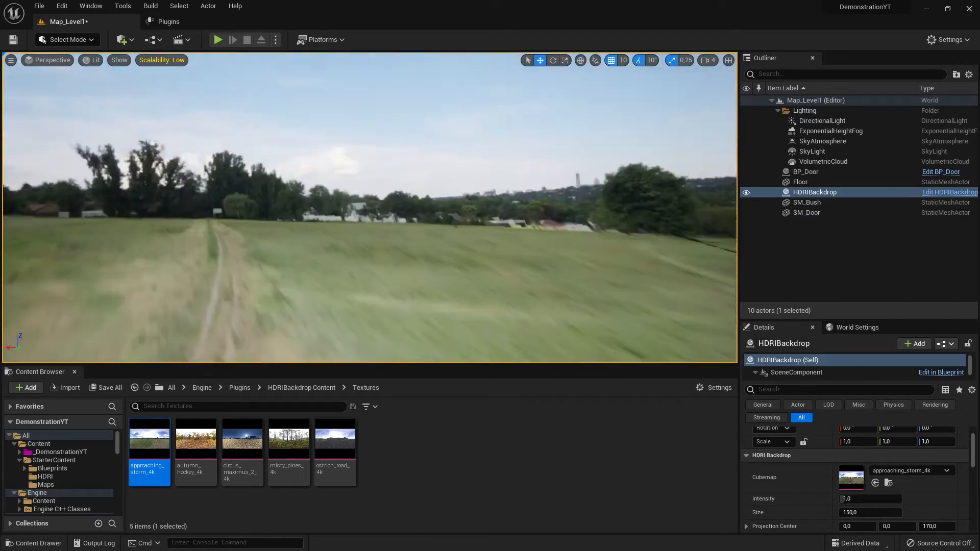
{"action": "right_click_drag", "start_coordinate": [523, 191], "coordinate": [386, 191]}
{"action": "right_click_drag", "start_coordinate": [477, 195], "coordinate": [587, 189]}
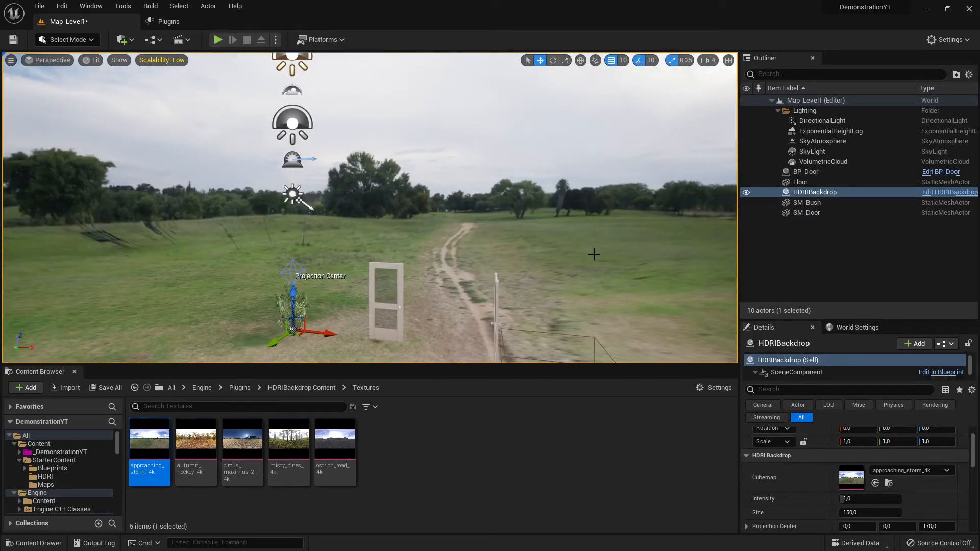
Raise the Floor mesh along the Z axis so its surface lies above the backdrop's ground.
{"action": "right_click_drag", "start_coordinate": [369, 208], "coordinate": [544, 240]}
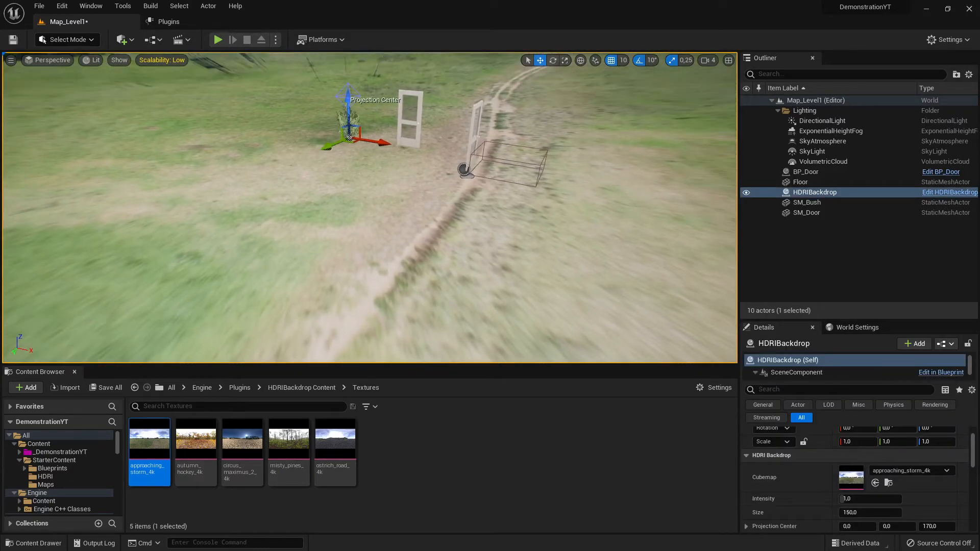
{"action": "left_click", "coordinate": [800, 203]}
{"action": "left_click", "coordinate": [809, 213]}
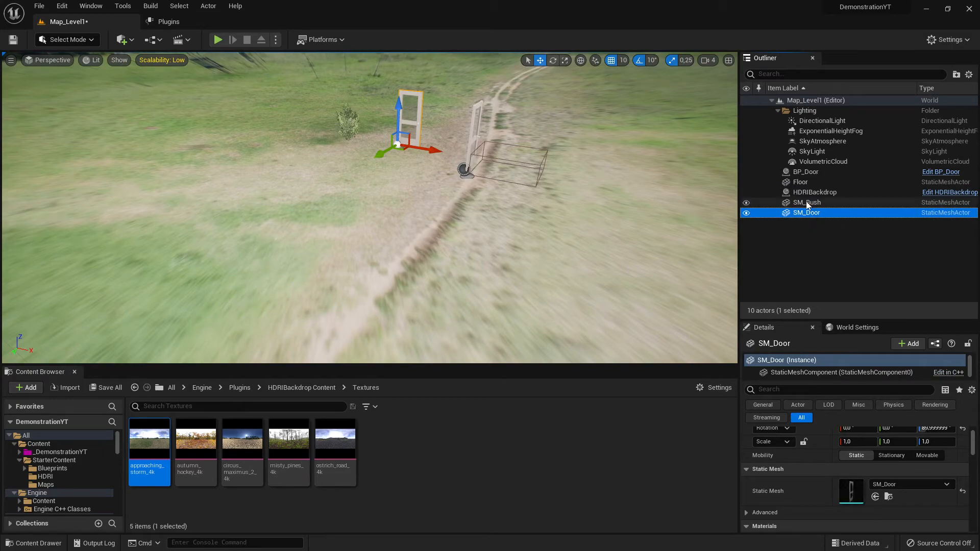
{"action": "left_click", "coordinate": [801, 182]}
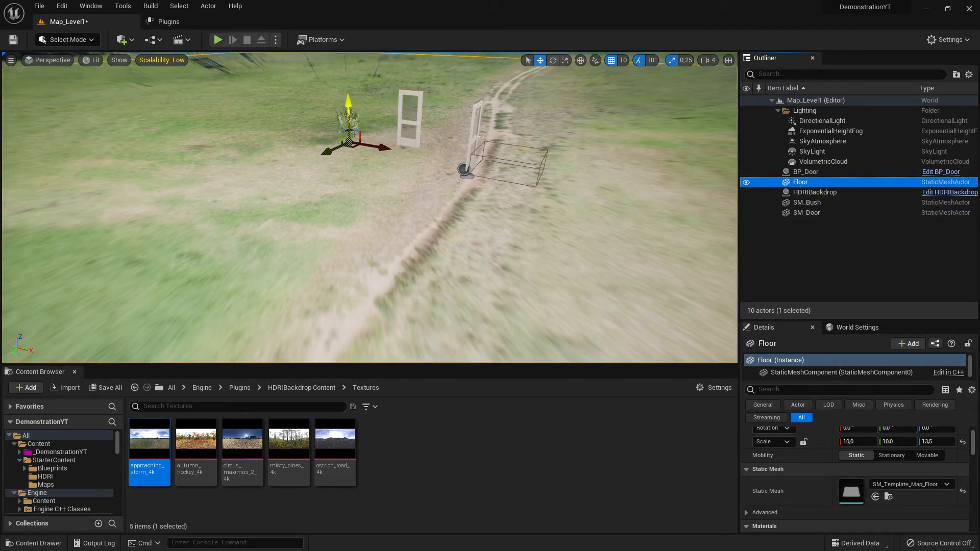
{"action": "left_click_drag", "start_coordinate": [349, 113], "coordinate": [350, 101]}
Play-test the level by running the character around the doors and bush on the raised floor, and end the session.
{"action": "right_click_drag", "start_coordinate": [350, 101], "coordinate": [537, 187]}
{"action": "left_click", "coordinate": [222, 41]}
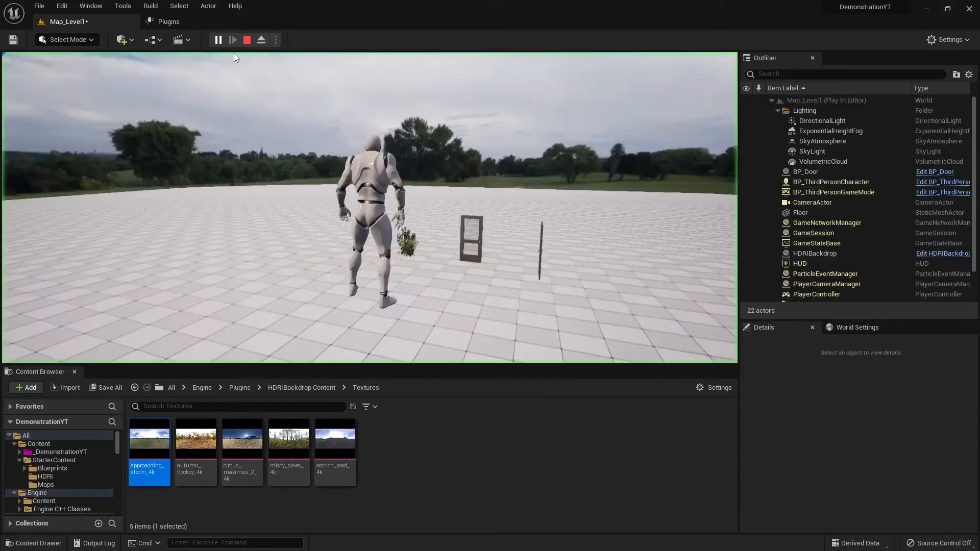
{"action": "key", "text": "w"}
{"action": "key", "text": "d"}
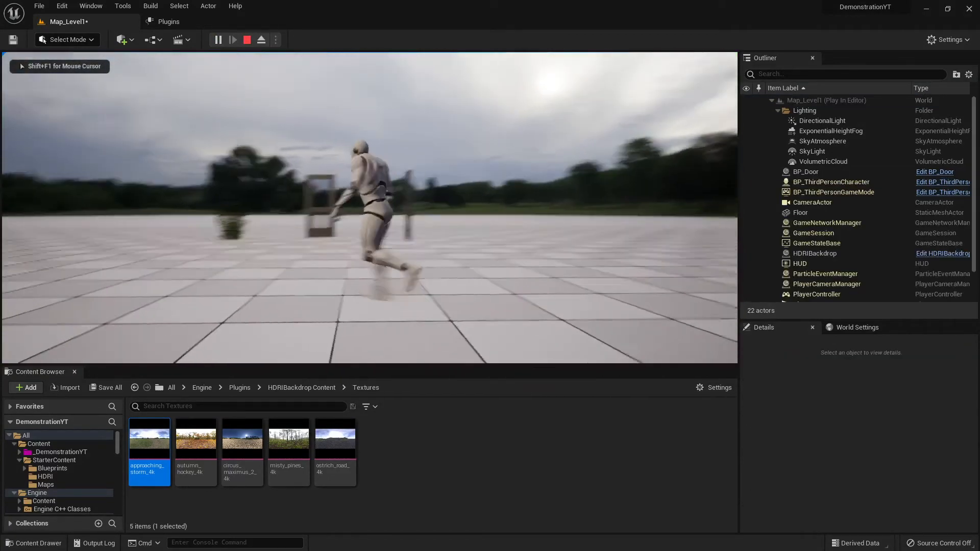
{"action": "key", "text": "a"}
{"action": "key", "text": "d"}
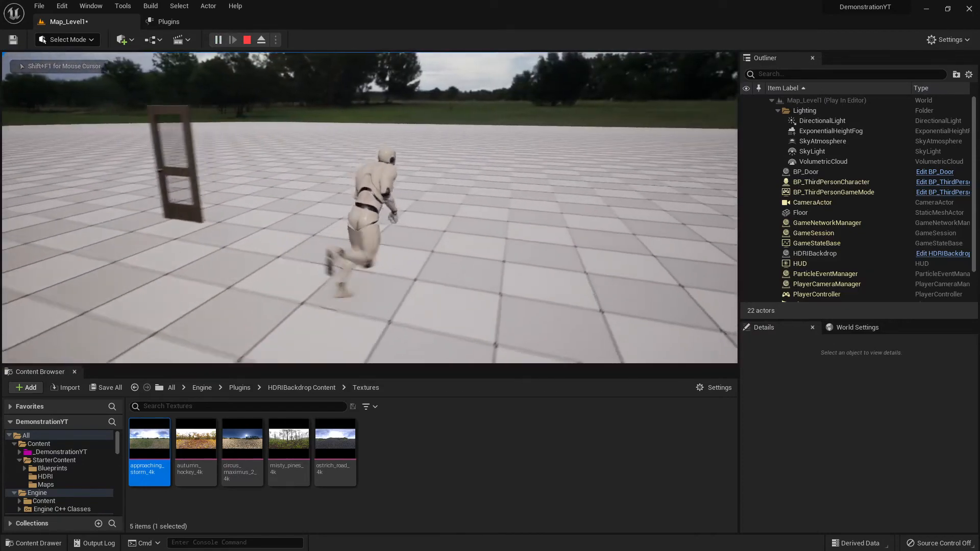
{"action": "key", "text": "a"}
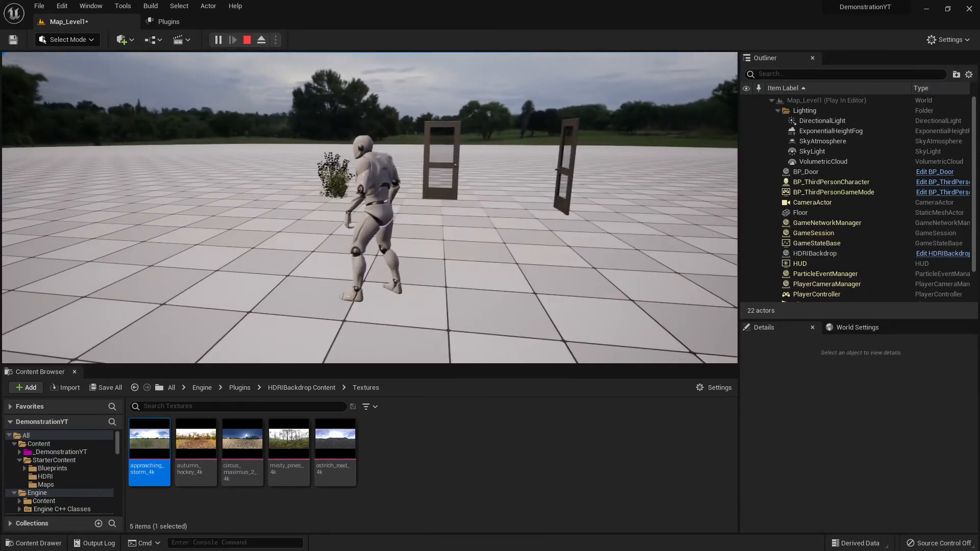
{"action": "key", "text": "d"}
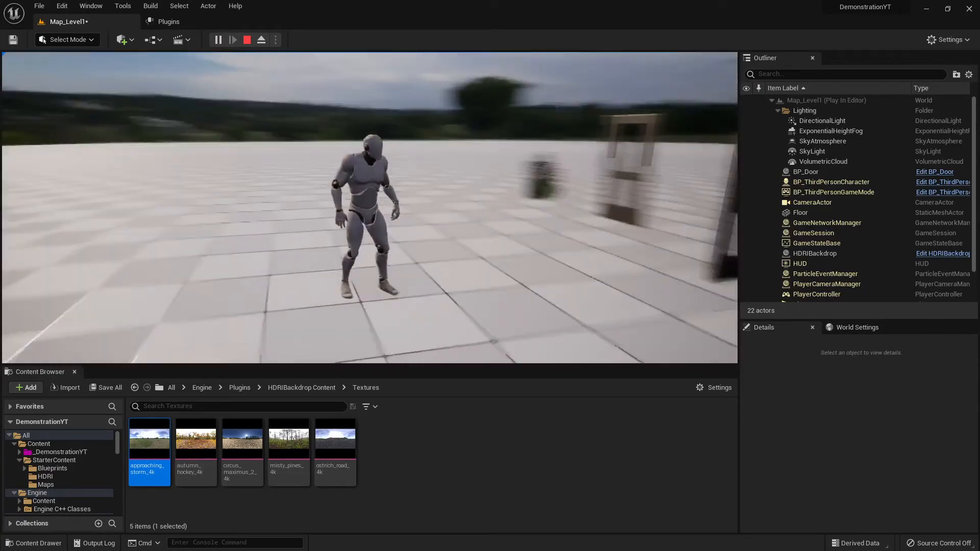
{"action": "key", "text": "w"}
{"action": "key", "text": "d"}
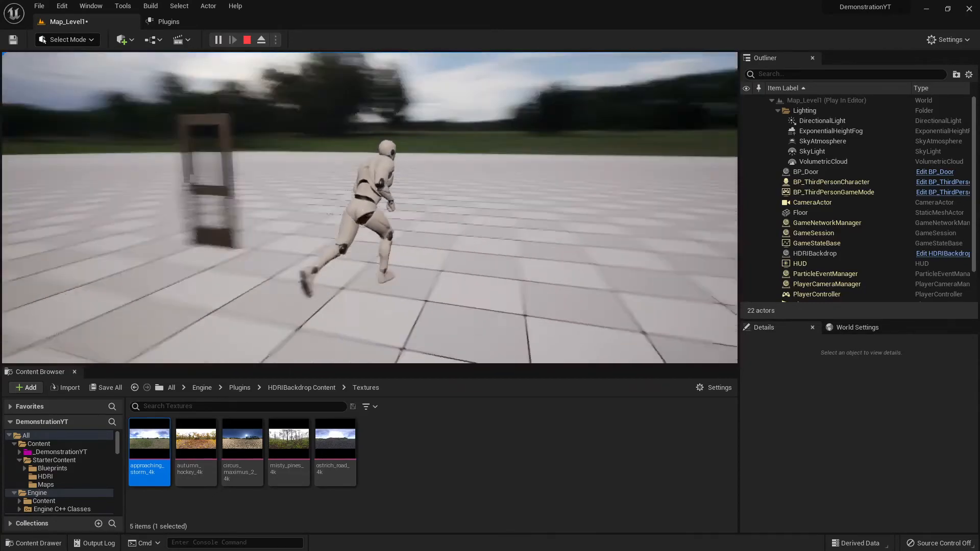
{"action": "key", "text": "w"}
{"action": "key", "text": "w"}
{"action": "key", "text": "d"}
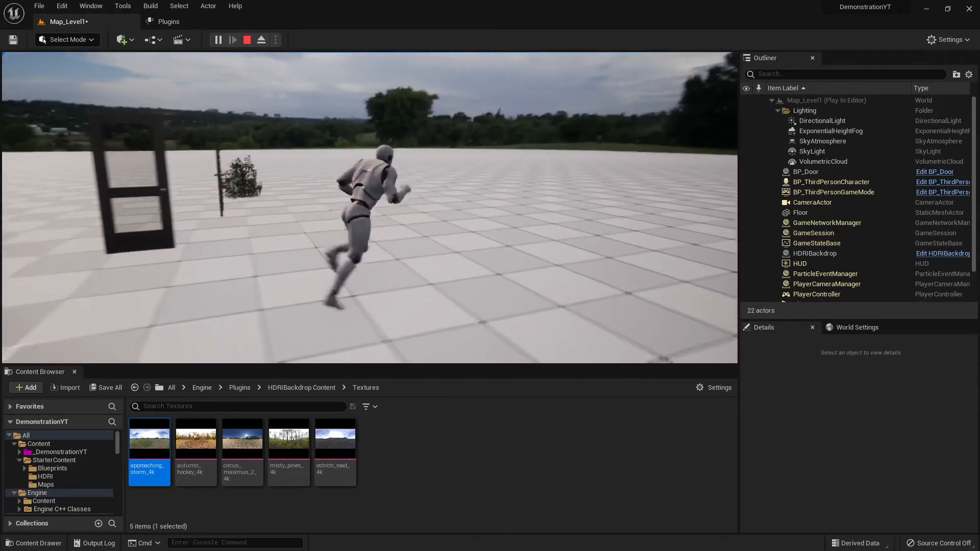
{"action": "key", "text": "d"}
{"action": "key", "text": "w"}
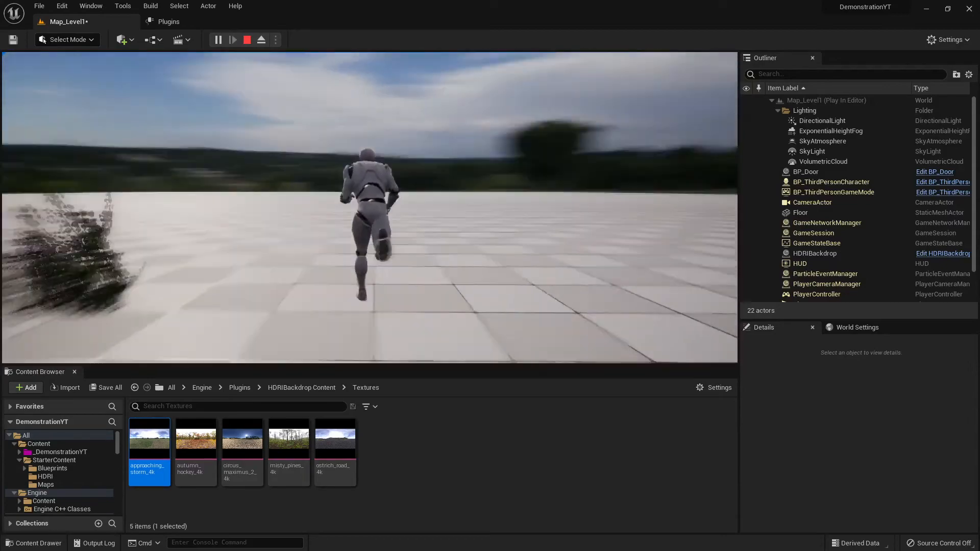
{"action": "key", "text": "a"}
{"action": "key", "text": "d"}
{"action": "key", "text": "w"}
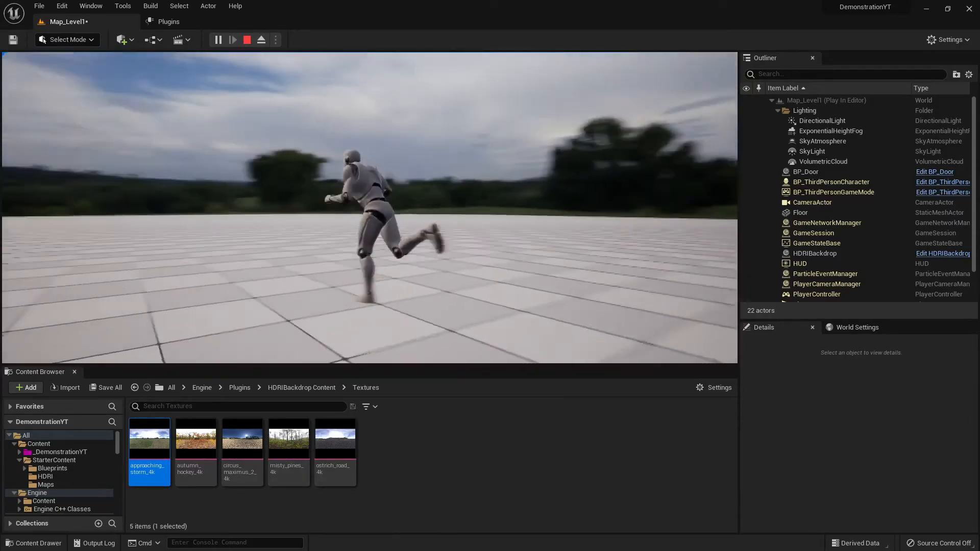
{"action": "key", "text": "d"}
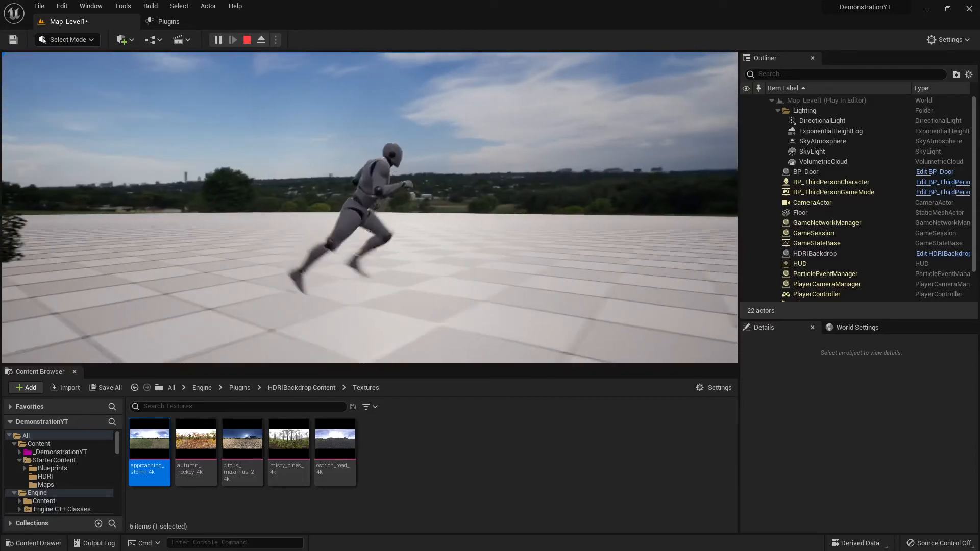
{"action": "key", "text": "w"}
{"action": "key", "text": "d"}
{"action": "key", "text": "w"}
{"action": "key", "text": "d"}
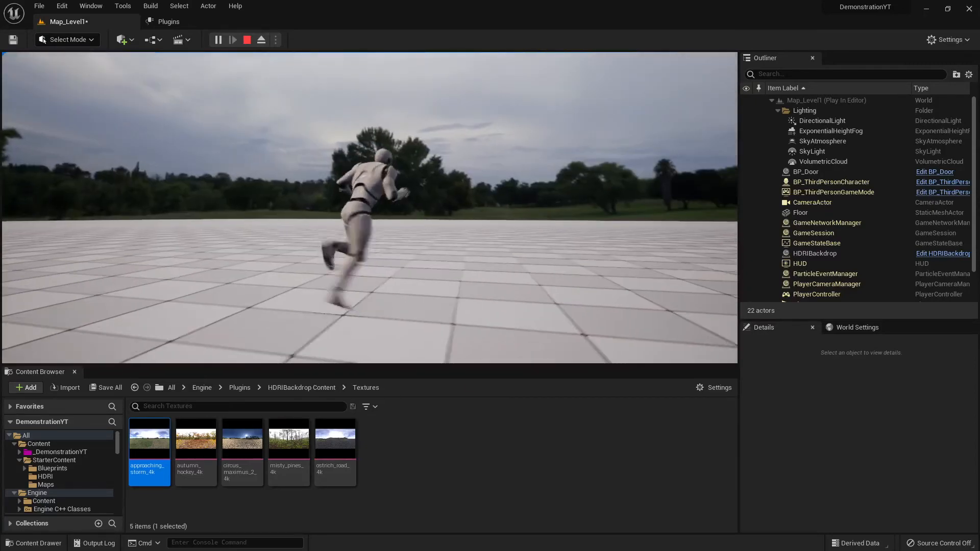
{"action": "key", "text": "w"}
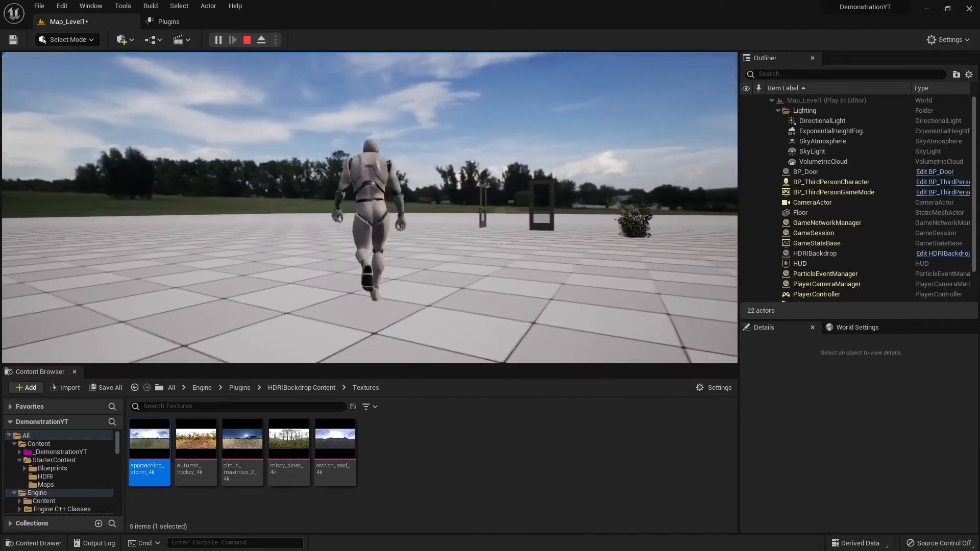
{"action": "key", "text": "d"}
{"action": "key", "text": "w"}
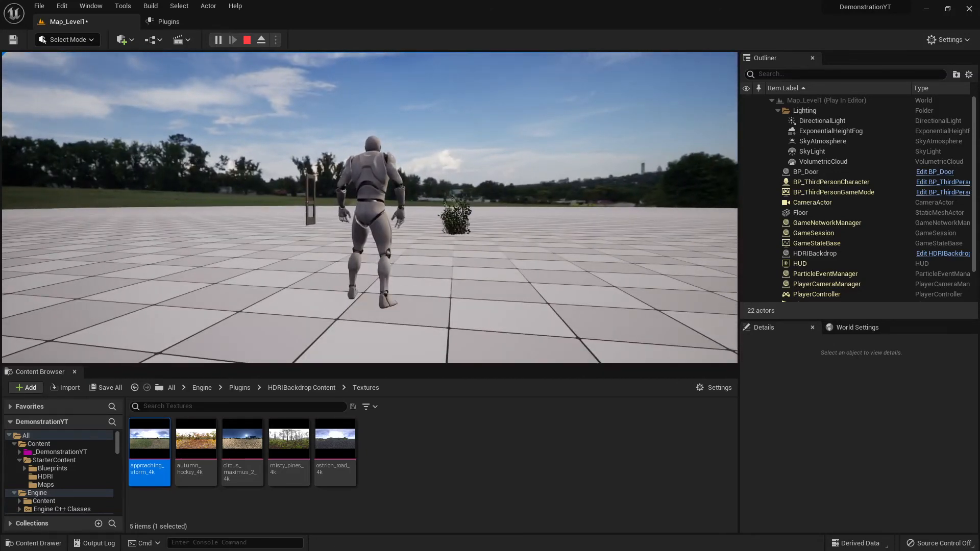
{"action": "key", "text": "w"}
{"action": "key", "text": "d"}
{"action": "key", "text": "w"}
{"action": "key", "text": "d"}
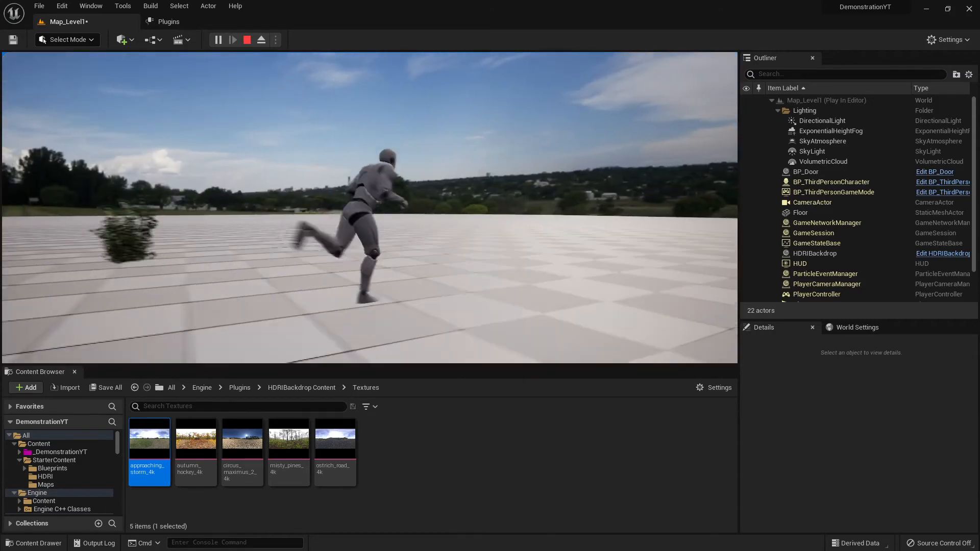
{"action": "key", "text": "w"}
{"action": "key", "text": "a"}
{"action": "key", "text": "w"}
{"action": "key", "text": "d"}
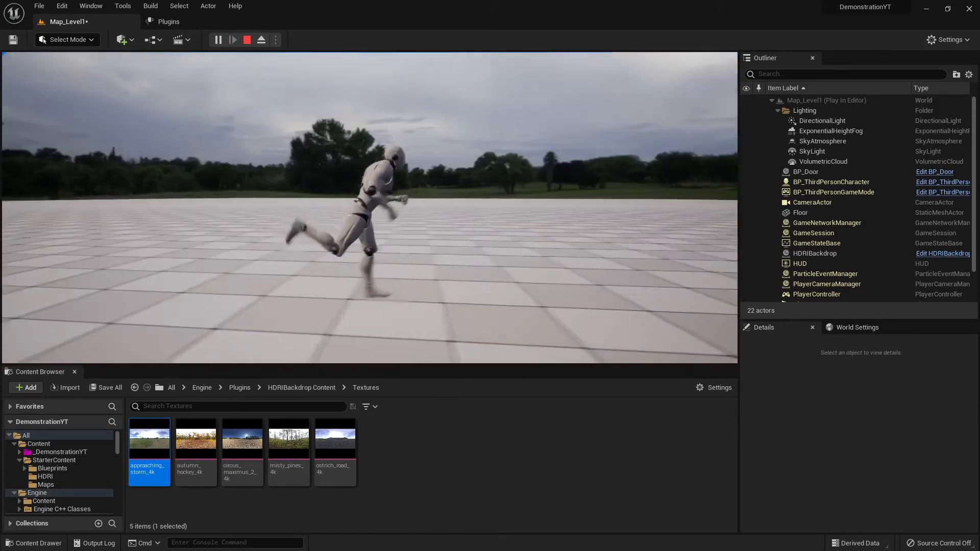
{"action": "key", "text": "w"}
{"action": "key", "text": "Escape"}
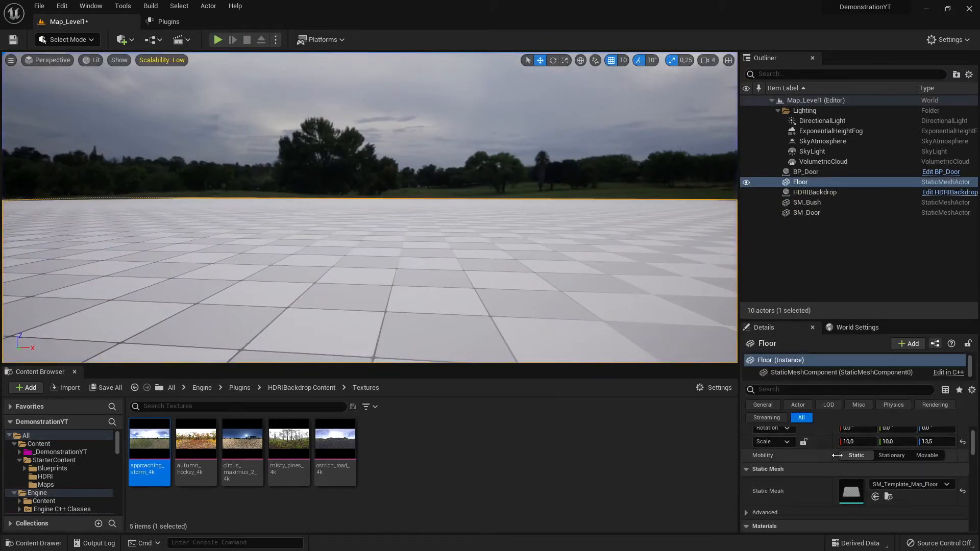
Set the HDRIBackdrop actor's cubemap to the autumn_hockey_4k texture.
{"action": "scroll", "coordinate": [858, 436], "scroll_direction": "up", "scroll_amount": 2}
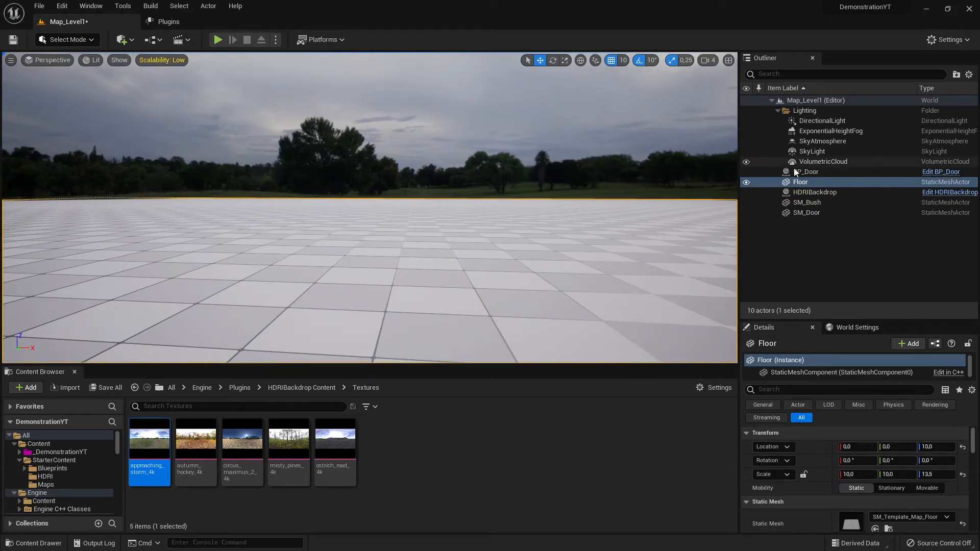
{"action": "left_click", "coordinate": [808, 192]}
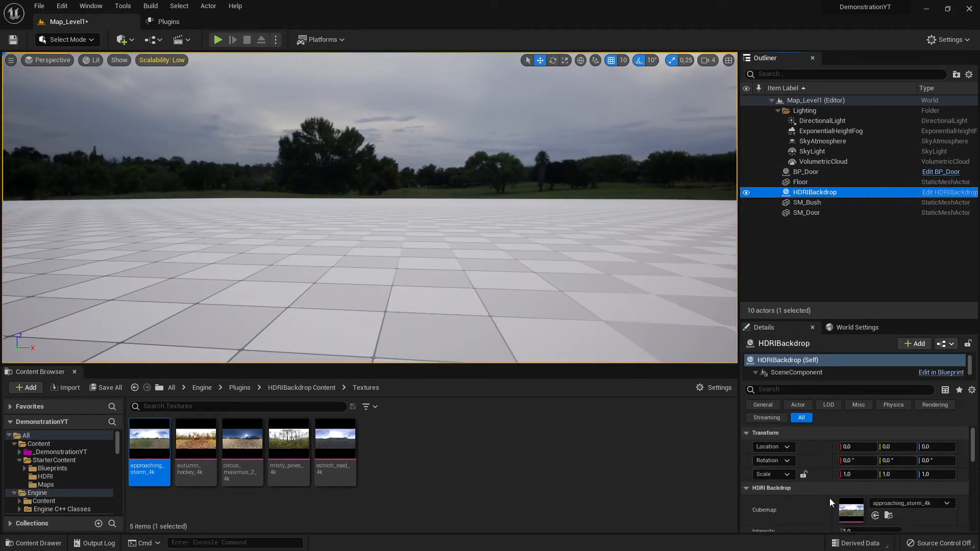
{"action": "left_click", "coordinate": [196, 445]}
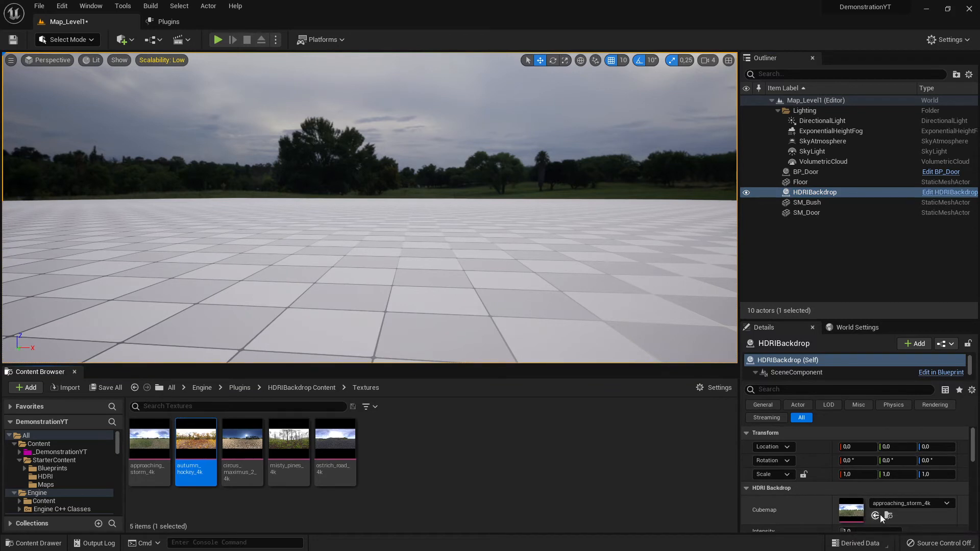
{"action": "left_click", "coordinate": [915, 504]}
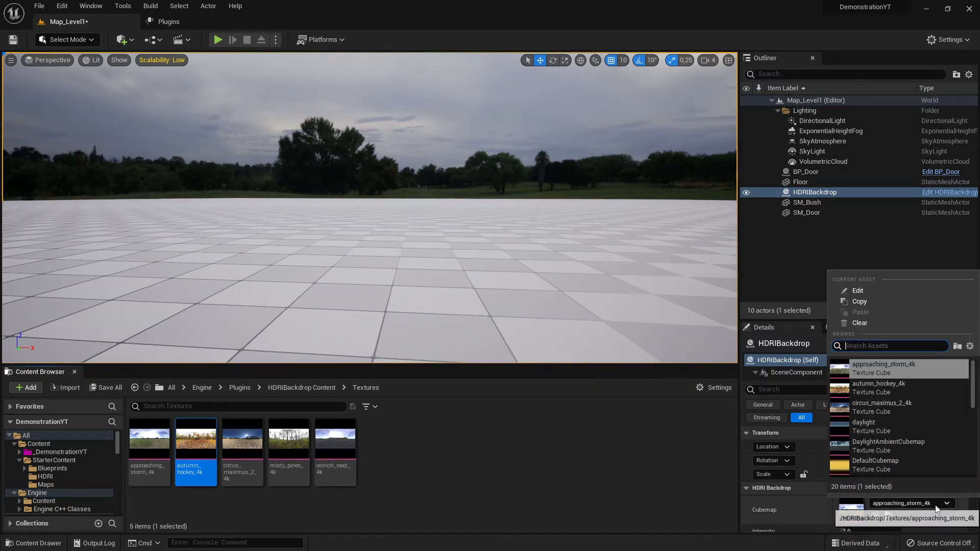
{"action": "left_click", "coordinate": [904, 504]}
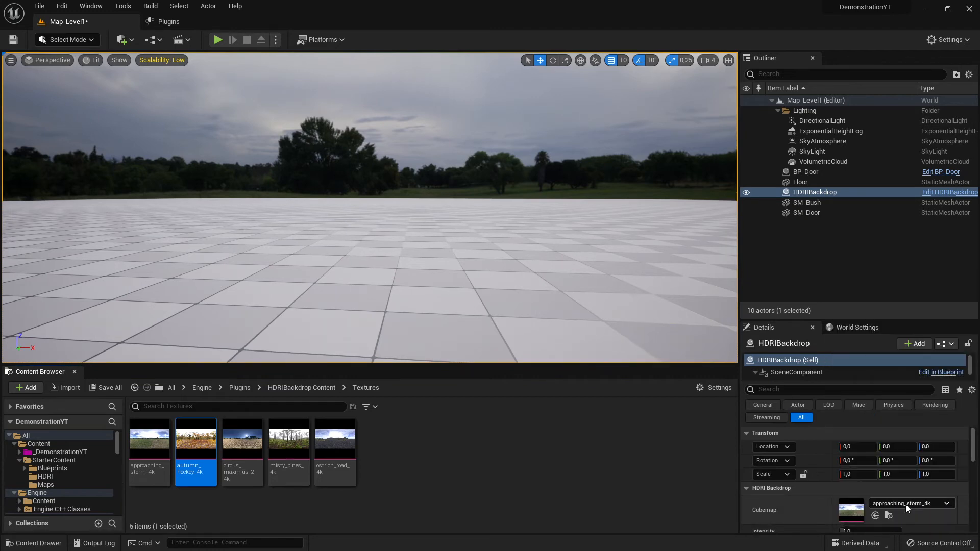
{"action": "left_click", "coordinate": [875, 515]}
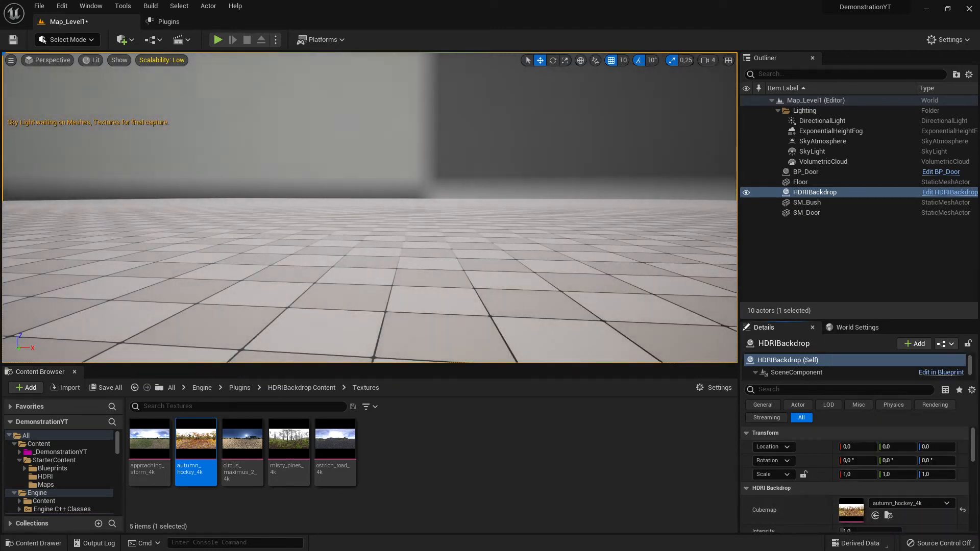
Lower the Floor mesh to -100 on the Z axis and briefly play-test how the character stands in the autumn backdrop.
{"action": "right_click_drag", "start_coordinate": [369, 207], "coordinate": [464, 218]}
{"action": "left_click", "coordinate": [407, 273]}
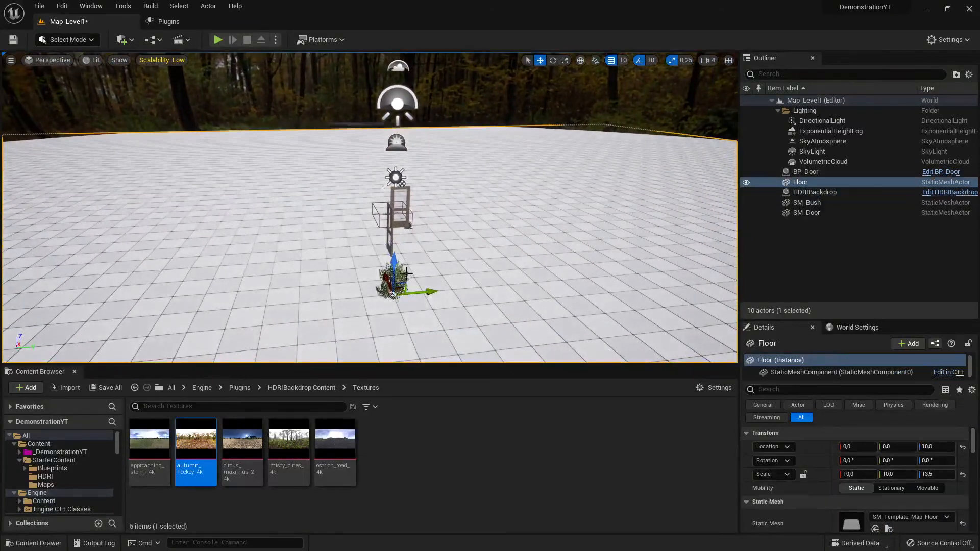
{"action": "left_click_drag", "start_coordinate": [394, 263], "coordinate": [393, 307]}
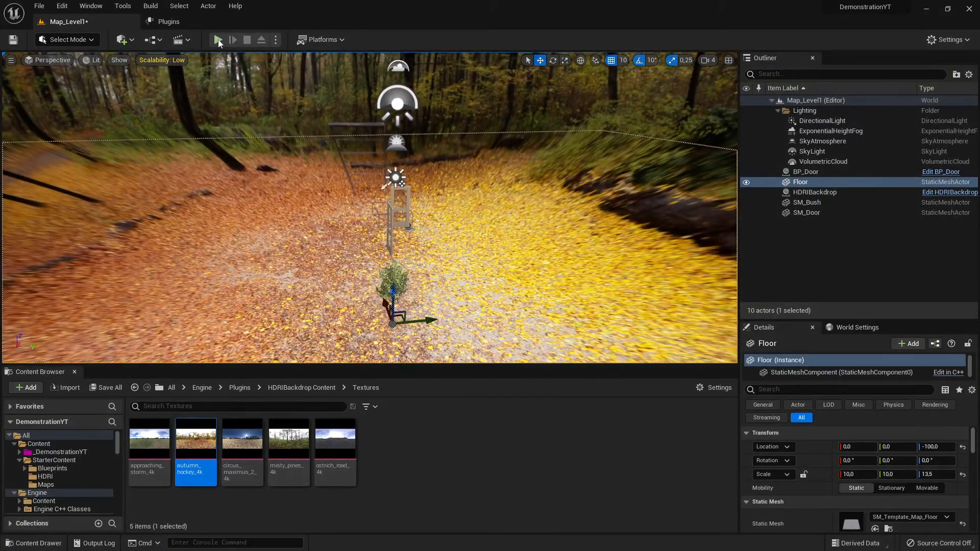
{"action": "left_click", "coordinate": [222, 41]}
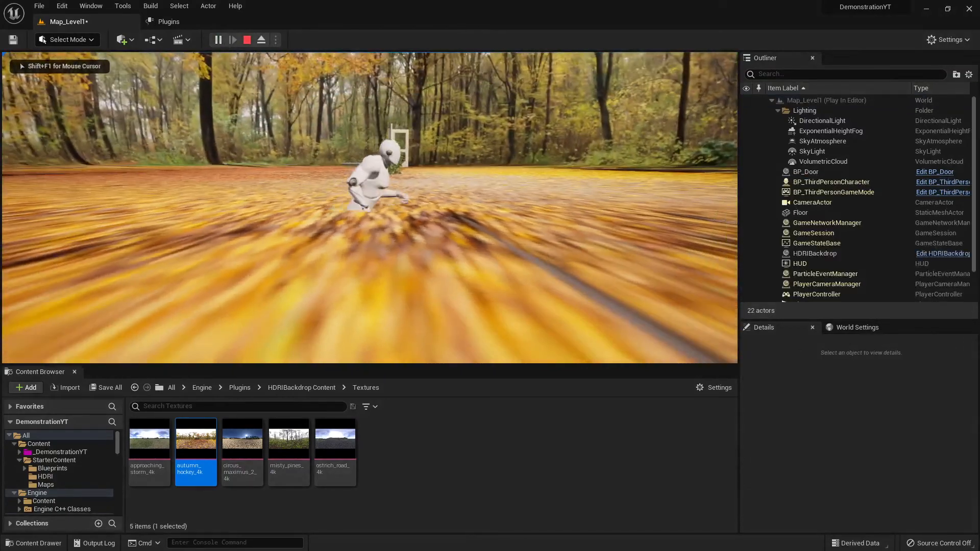
{"action": "key", "text": "Escape"}
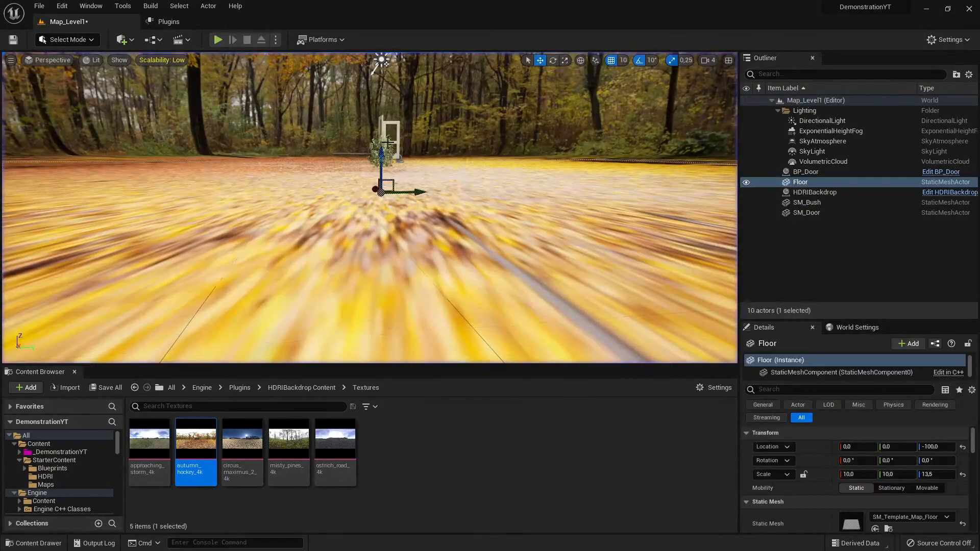
Raise the Floor mesh to -10 on the Z axis and play-test the character running past the bush.
{"action": "left_click_drag", "start_coordinate": [418, 201], "coordinate": [418, 181]}
{"action": "left_click", "coordinate": [217, 40]}
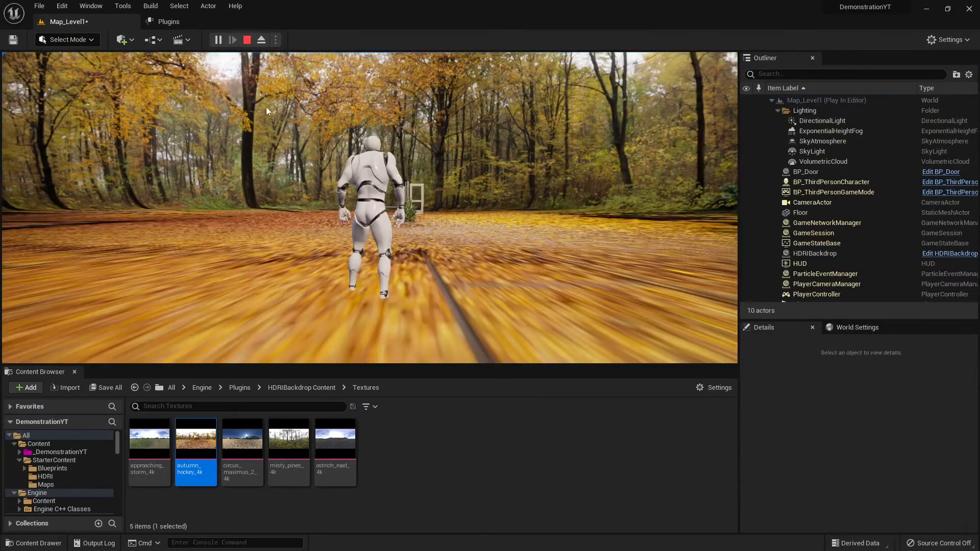
{"action": "key", "text": "w"}
{"action": "key", "text": "d"}
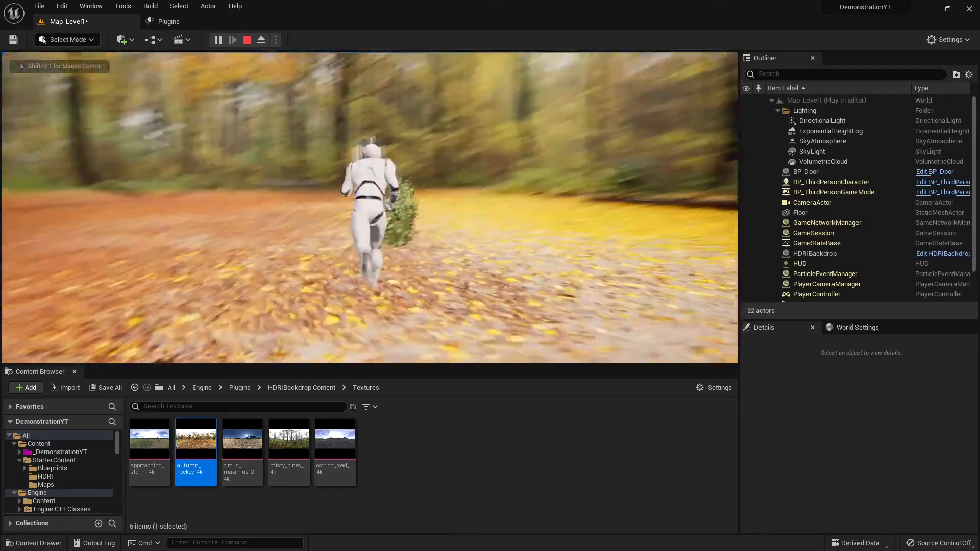
{"action": "key", "text": "d"}
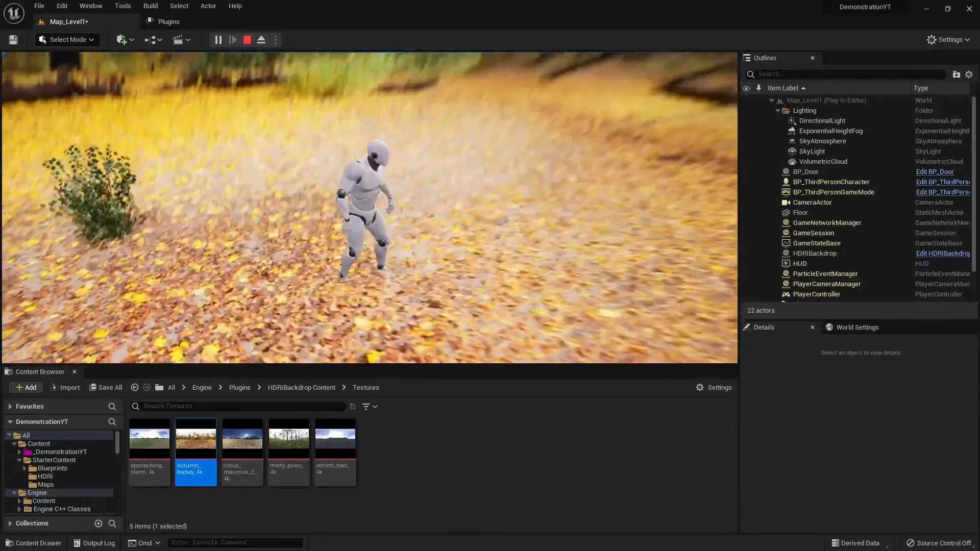
{"action": "key", "text": "Escape"}
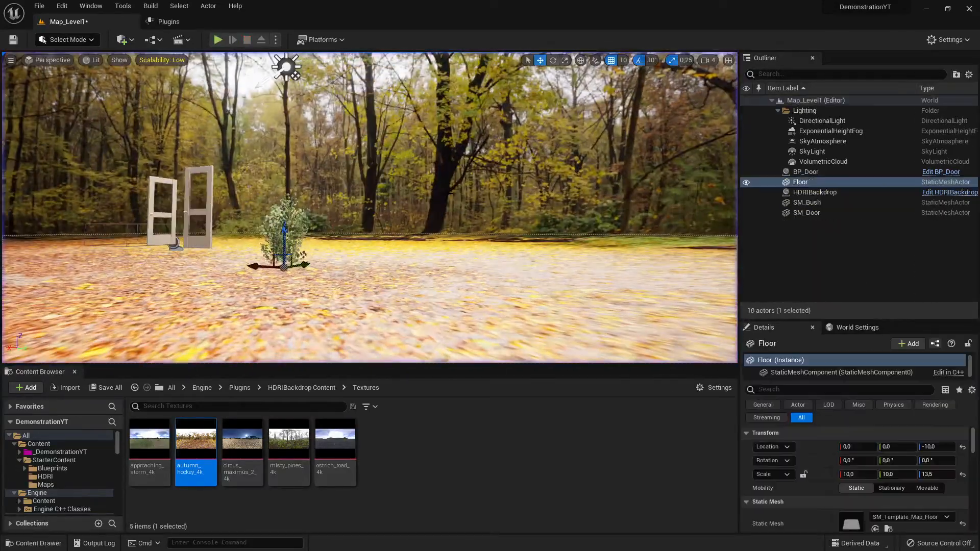
Examine how the autumn backdrop projects its ground, trees and surrounding objects near the floor's edges from several directions.
{"action": "right_click_drag", "start_coordinate": [369, 207], "coordinate": [285, 184]}
{"action": "key", "text": "w"}
{"action": "key", "text": "s"}
{"action": "key", "text": "w"}
{"action": "right_click_drag", "start_coordinate": [625, 275], "coordinate": [522, 275]}
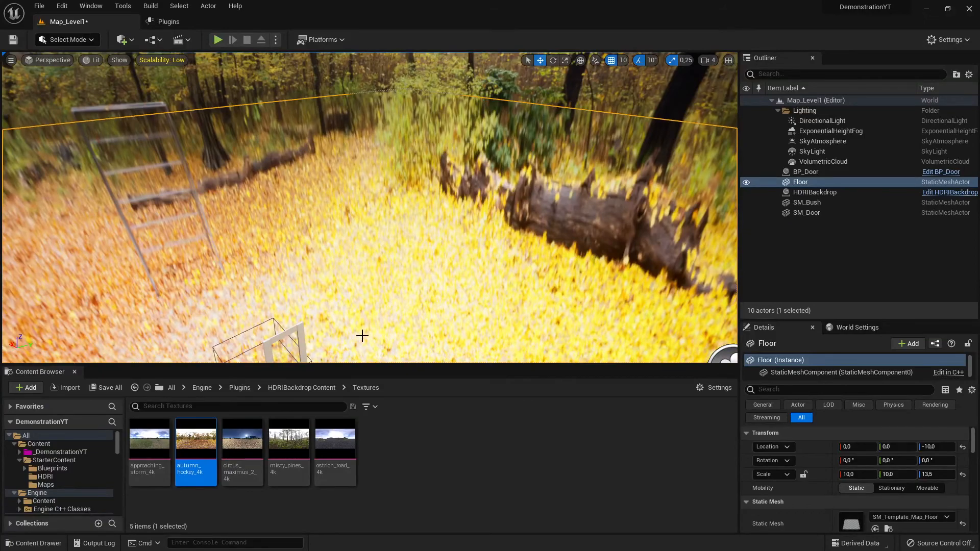
{"action": "left_click", "coordinate": [149, 444]}
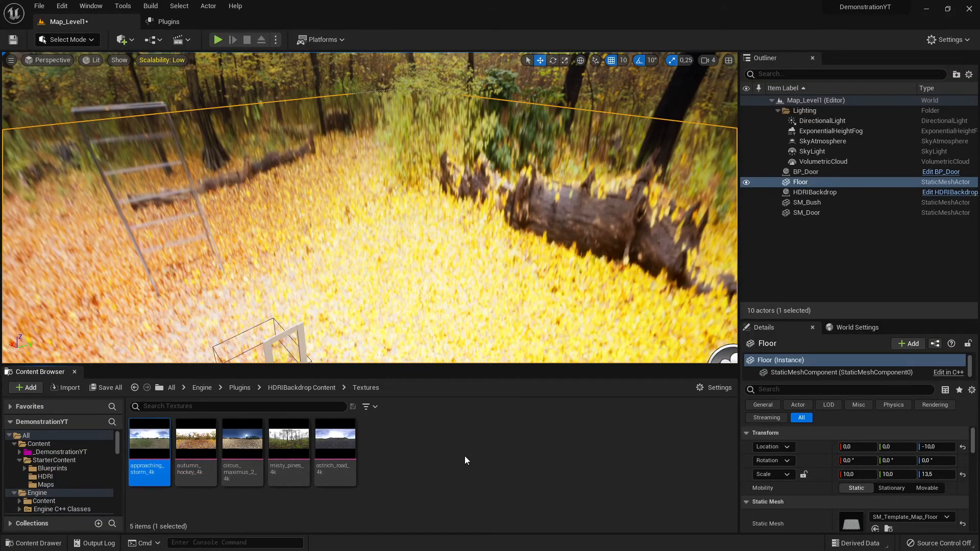
{"action": "key", "text": "w"}
{"action": "right_click_drag", "start_coordinate": [459, 245], "coordinate": [306, 214]}
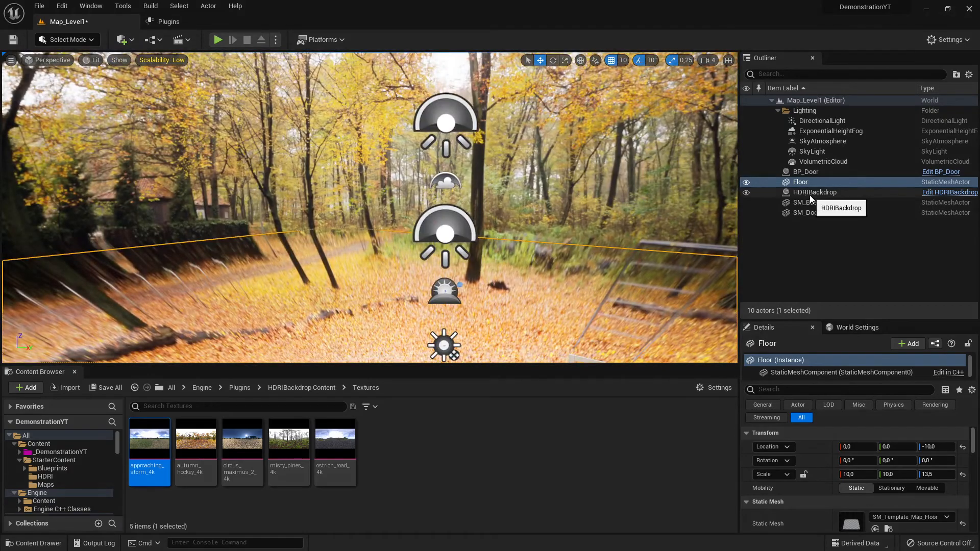
{"action": "right_click_drag", "start_coordinate": [518, 248], "coordinate": [515, 224]}
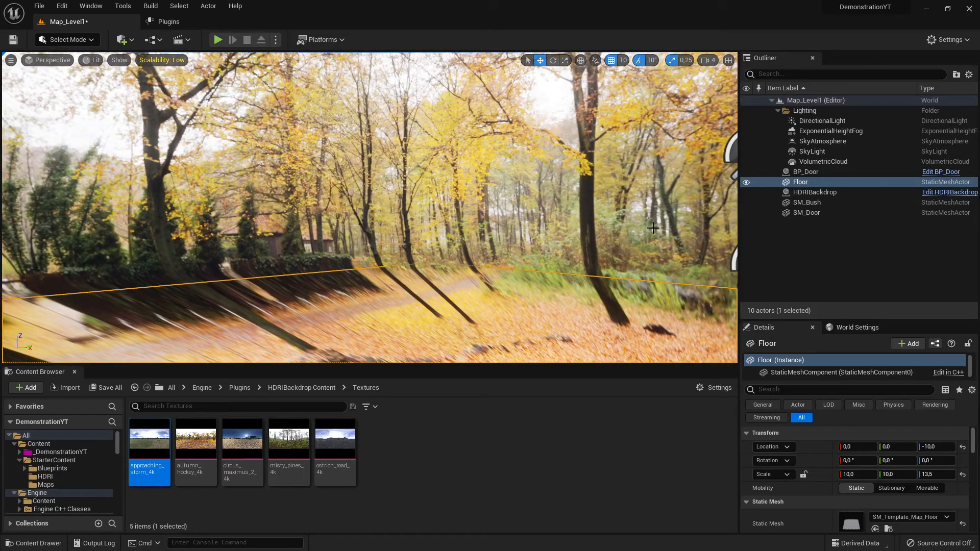
Delete the HDRIBackdrop actor from the level.
{"action": "left_click", "coordinate": [814, 191]}
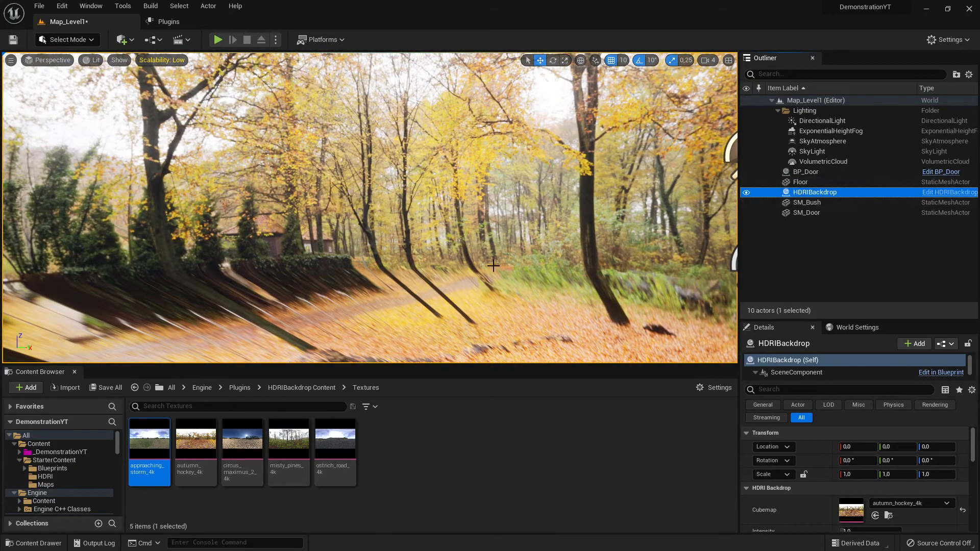
{"action": "key", "text": "Delete"}
{"action": "right_click_drag", "start_coordinate": [422, 326], "coordinate": [386, 174]}
{"action": "key", "text": "w"}
{"action": "key", "text": "s"}
{"action": "key", "text": "w"}
{"action": "key", "text": "s"}
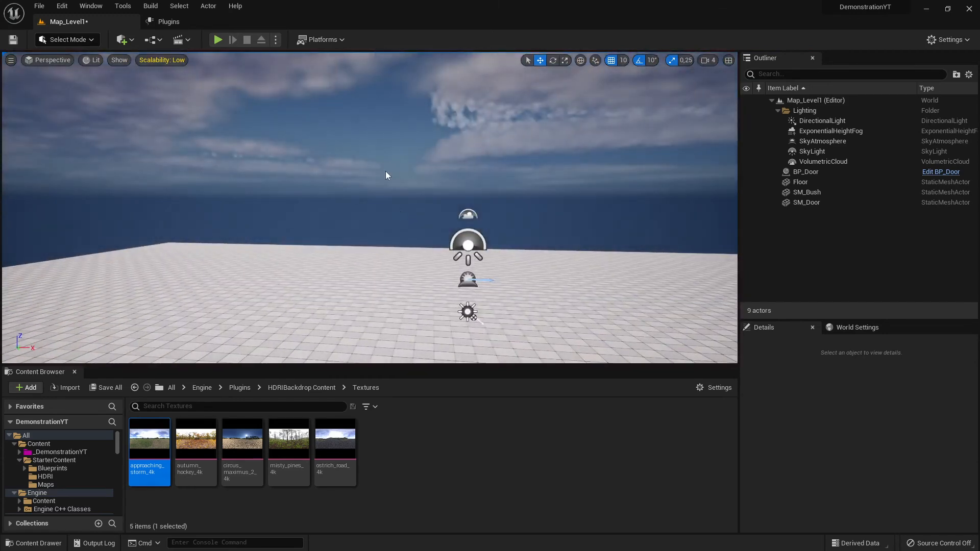
Play-test the level without the backdrop by running the character toward the doors, and end the session.
{"action": "left_click", "coordinate": [217, 39]}
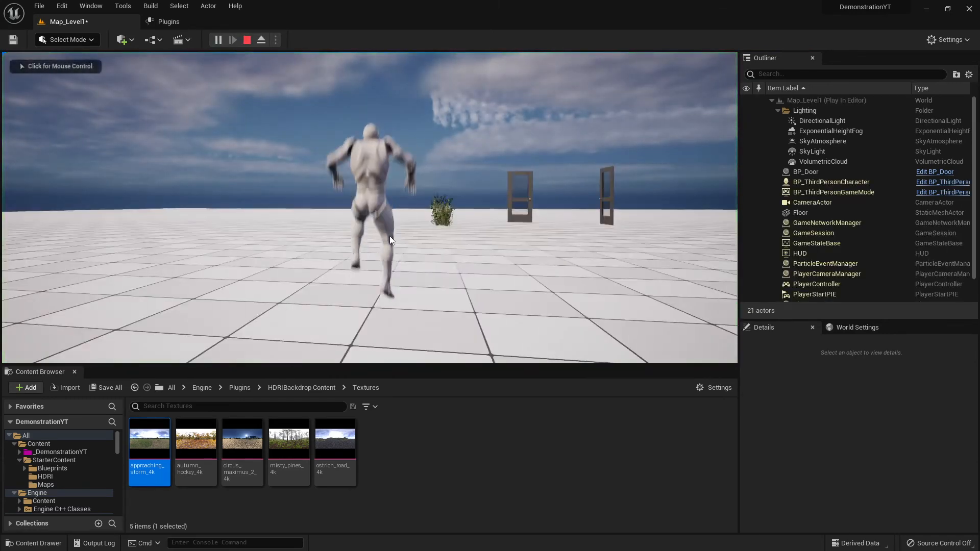
{"action": "key", "text": "w"}
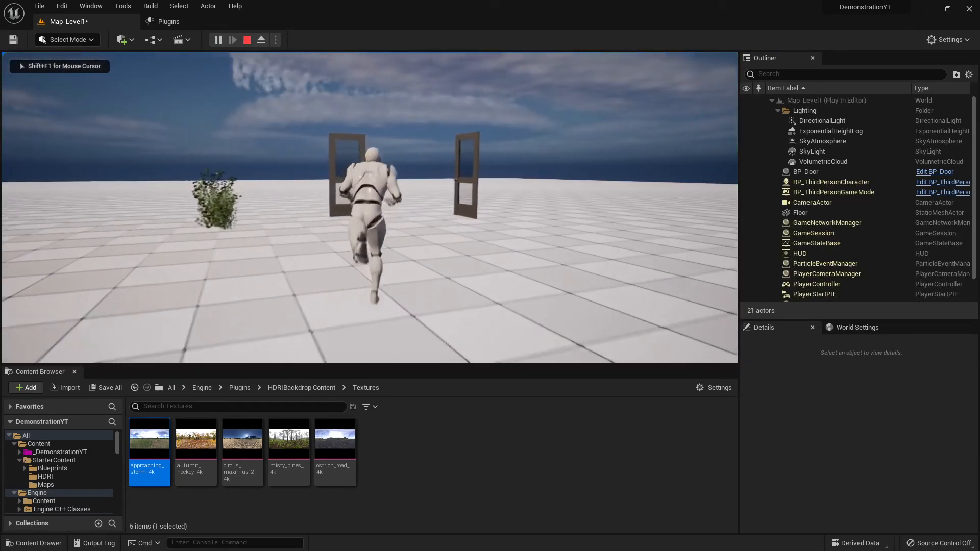
{"action": "key", "text": "Escape"}
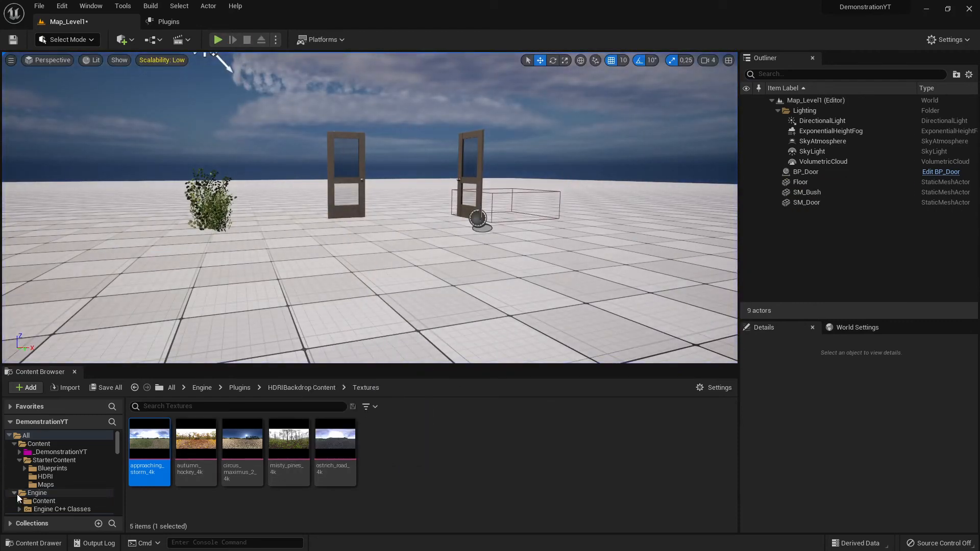
Collapse the Engine and Content folders and hide engine content and plugin content in the Content Browser.
{"action": "left_click", "coordinate": [18, 494]}
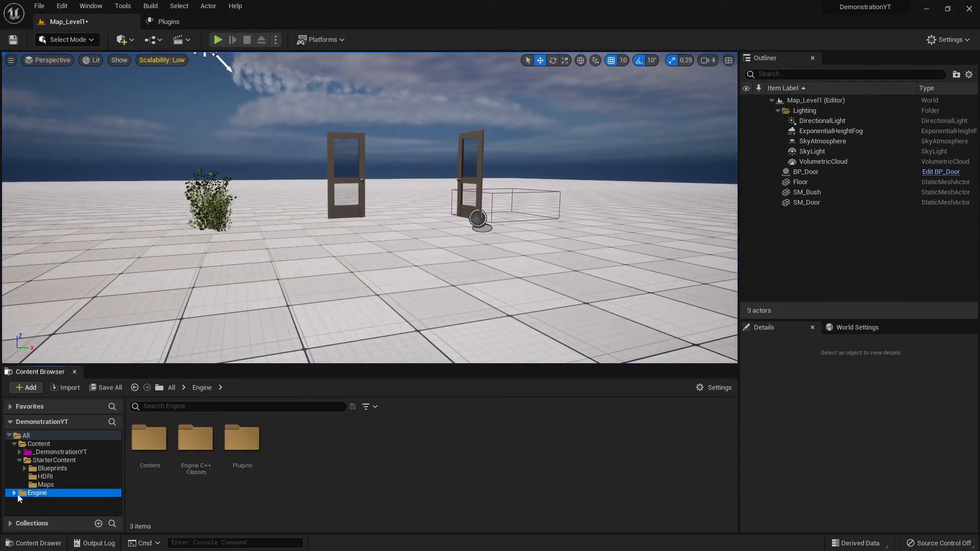
{"action": "left_click", "coordinate": [14, 444]}
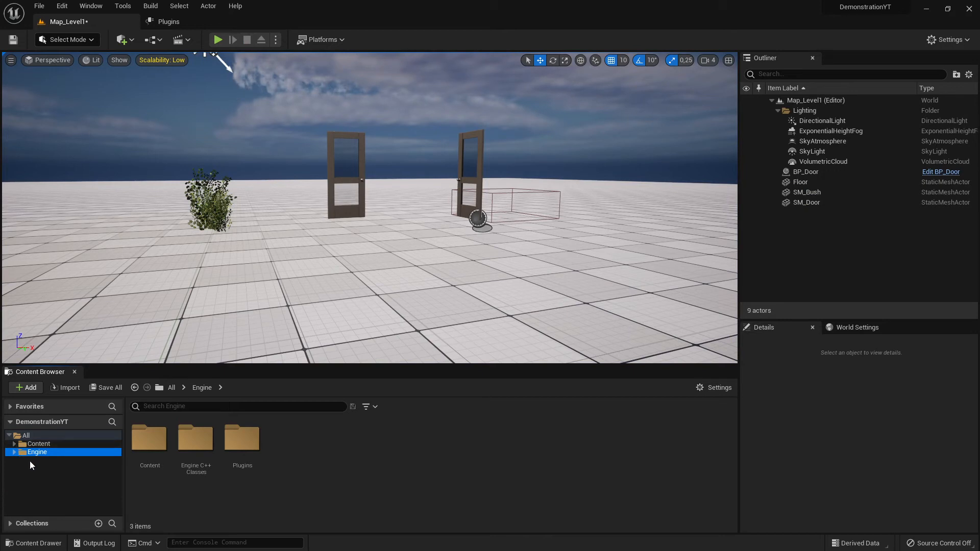
{"action": "left_click", "coordinate": [15, 452]}
{"action": "left_click", "coordinate": [14, 452]}
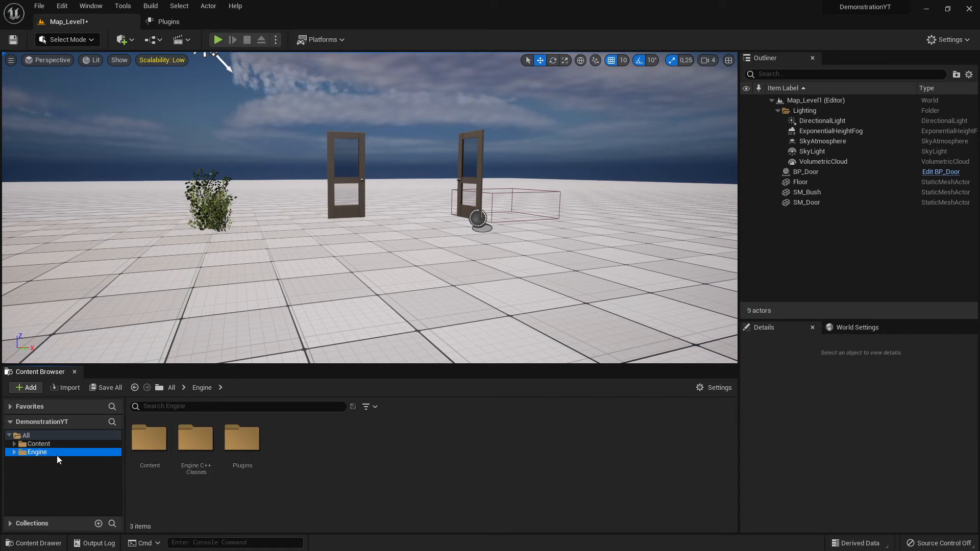
{"action": "left_click", "coordinate": [715, 389]}
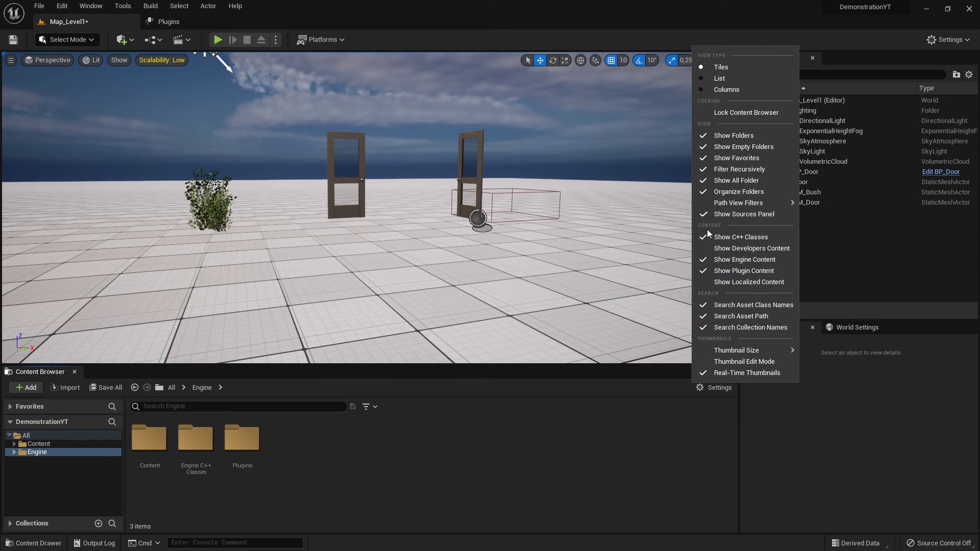
{"action": "left_click", "coordinate": [730, 260]}
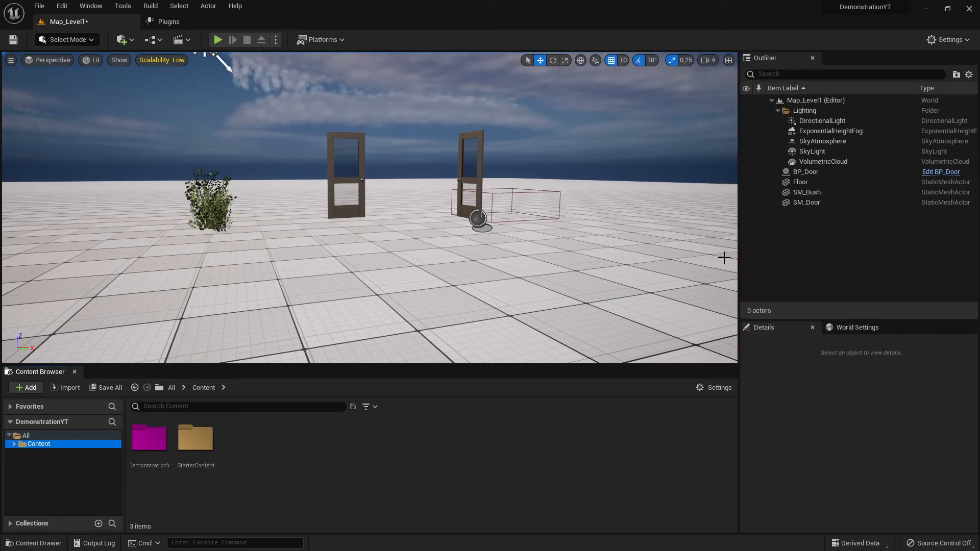
{"action": "left_click", "coordinate": [717, 387]}
{"action": "left_click", "coordinate": [730, 280]}
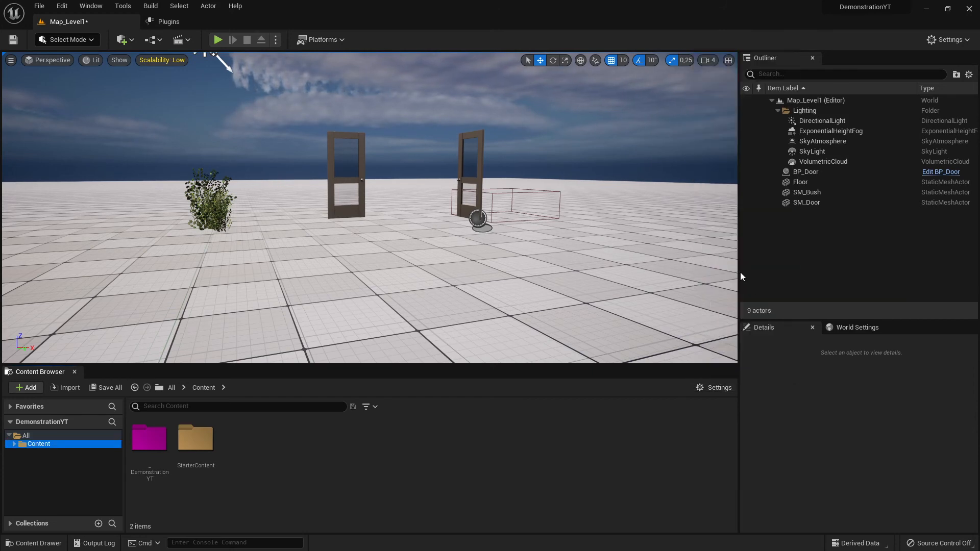
Expand the Content folder and look through the HDRI and Maps subfolders of StarterContent.
{"action": "left_click", "coordinate": [14, 443]}
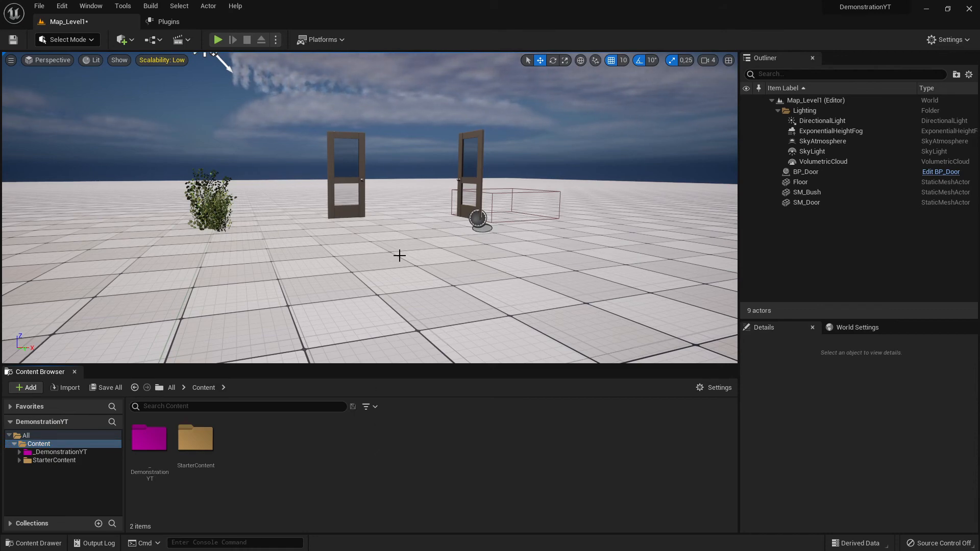
{"action": "right_click_drag", "start_coordinate": [398, 255], "coordinate": [419, 240]}
{"action": "key", "text": "s"}
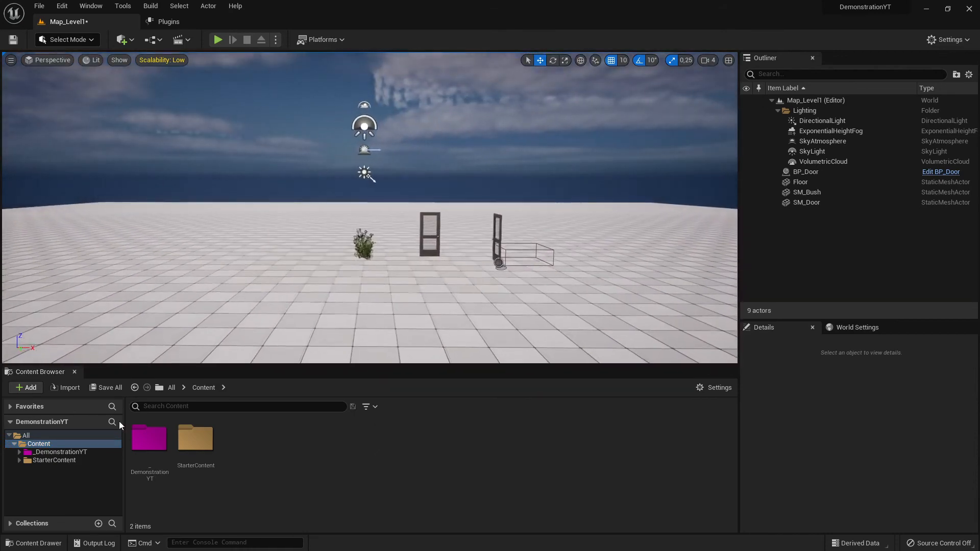
{"action": "left_click", "coordinate": [60, 451]}
{"action": "left_click", "coordinate": [54, 460]}
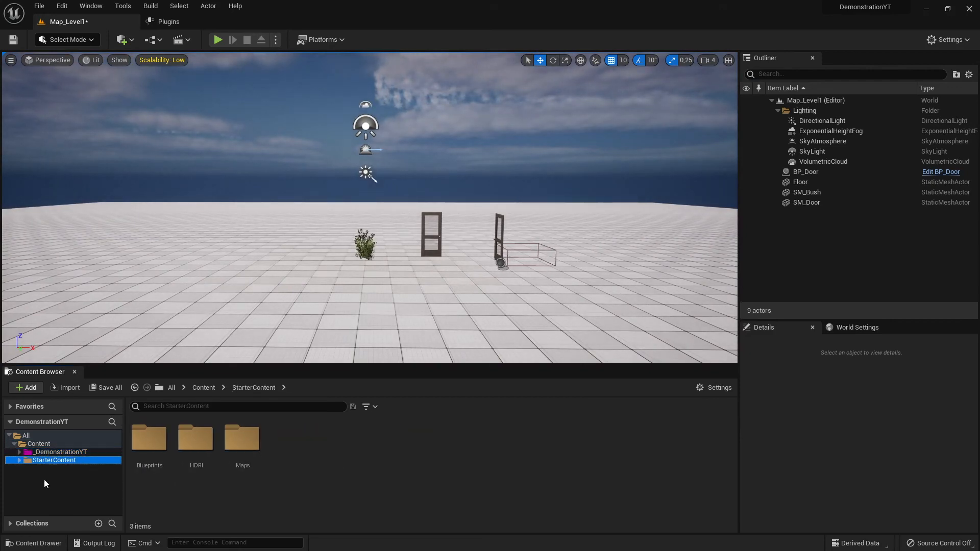
{"action": "left_click", "coordinate": [19, 460]}
{"action": "left_click", "coordinate": [61, 477]}
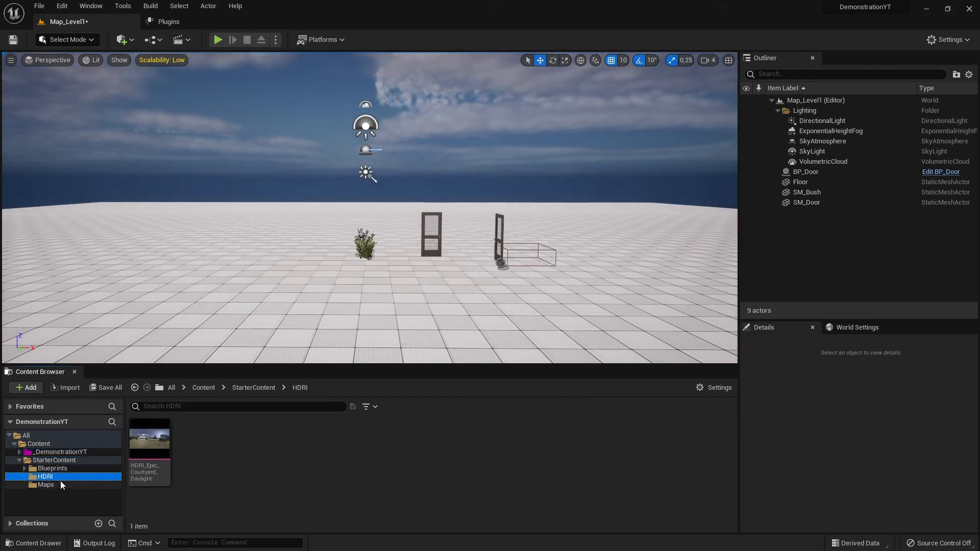
{"action": "left_click", "coordinate": [54, 468]}
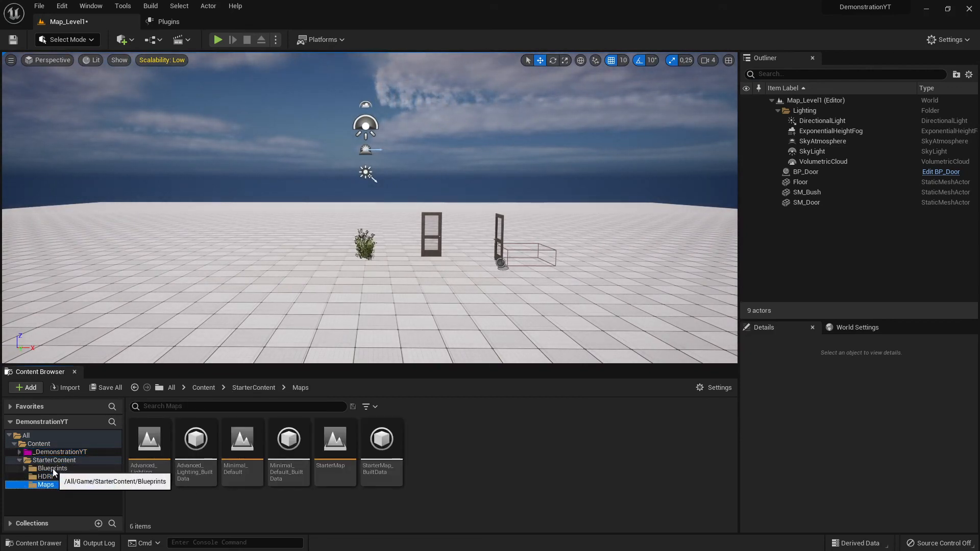
{"action": "left_click", "coordinate": [20, 460]}
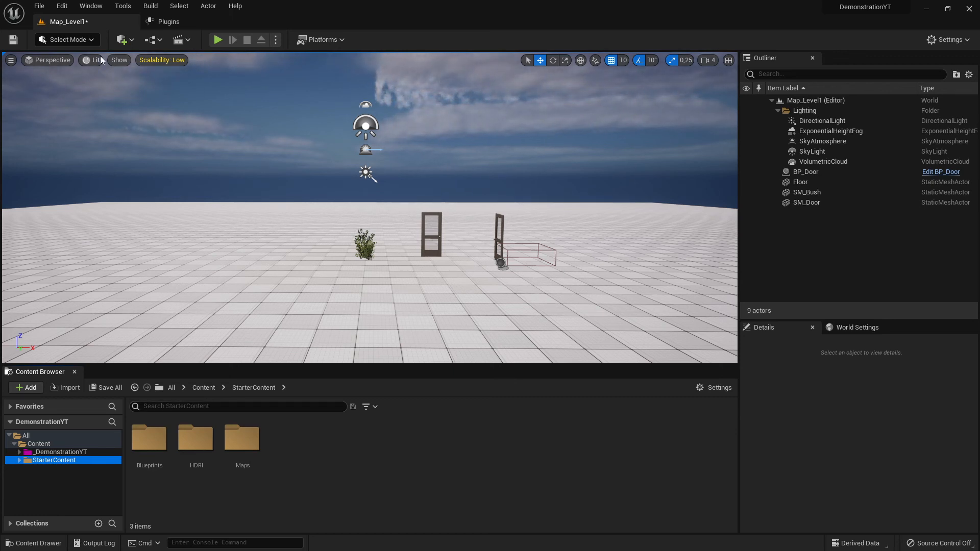
{"action": "left_click", "coordinate": [77, 43]}
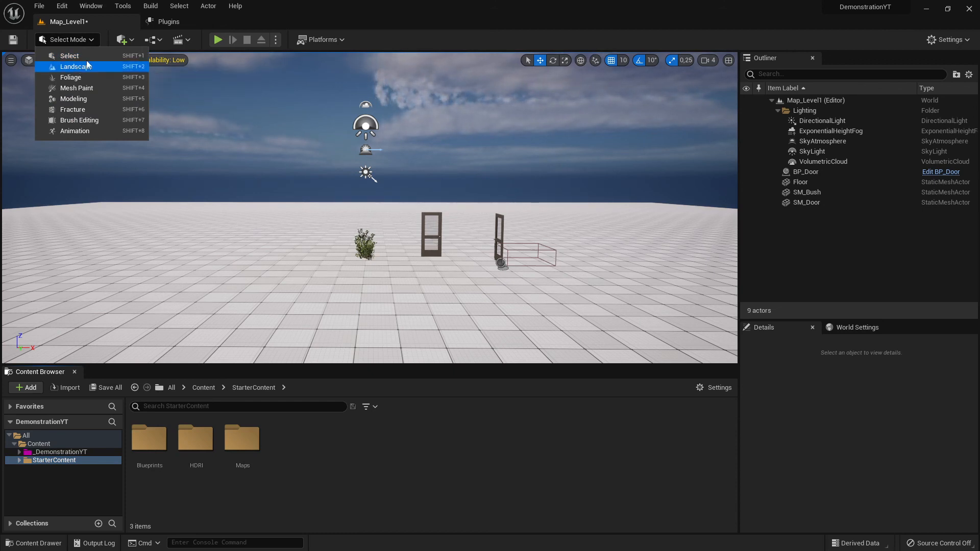
{"action": "left_click", "coordinate": [395, 40]}
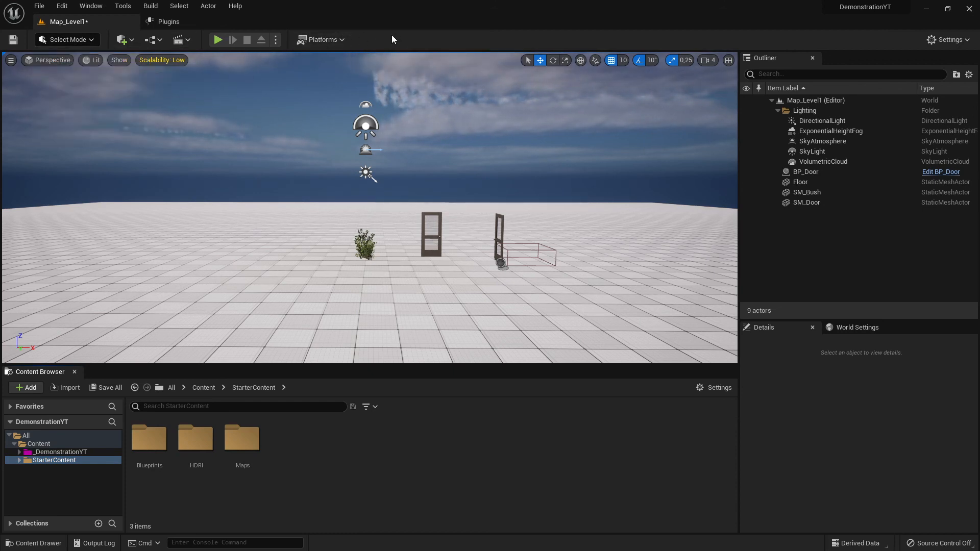